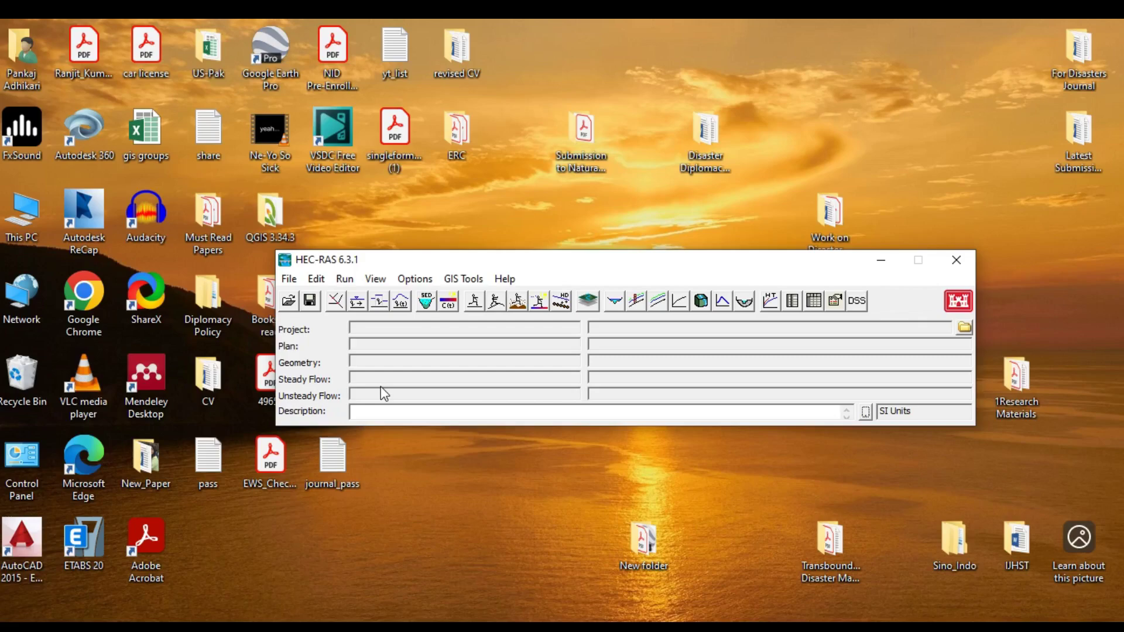
- Create a new project titled practice_1 as practice_1.prj in Documents, accepting SI units
left_click(287, 280)
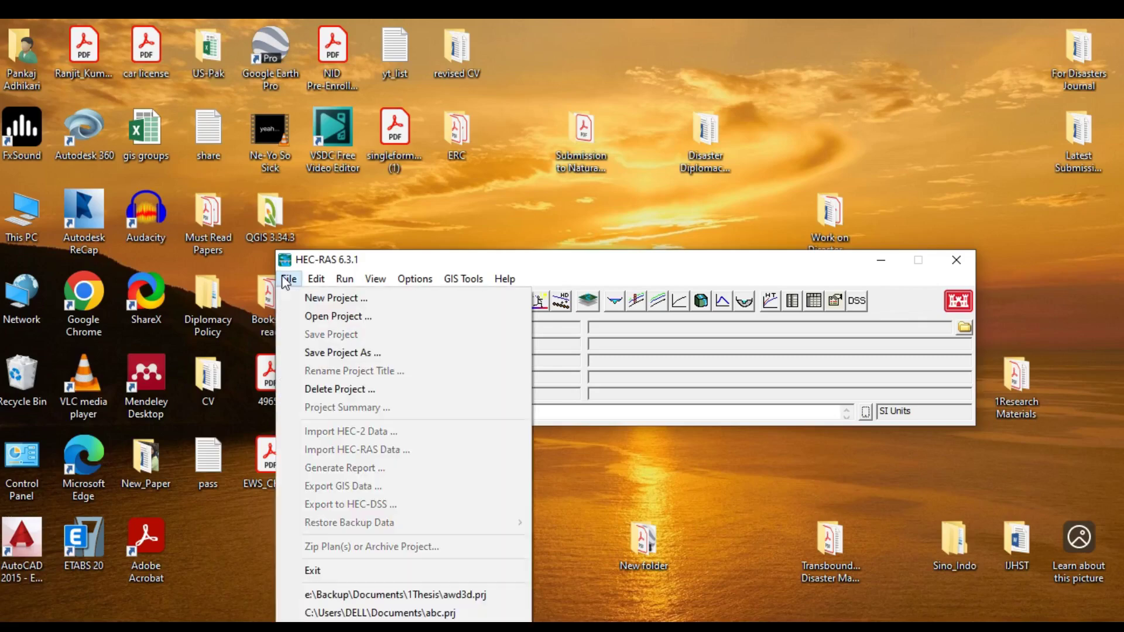
left_click(302, 300)
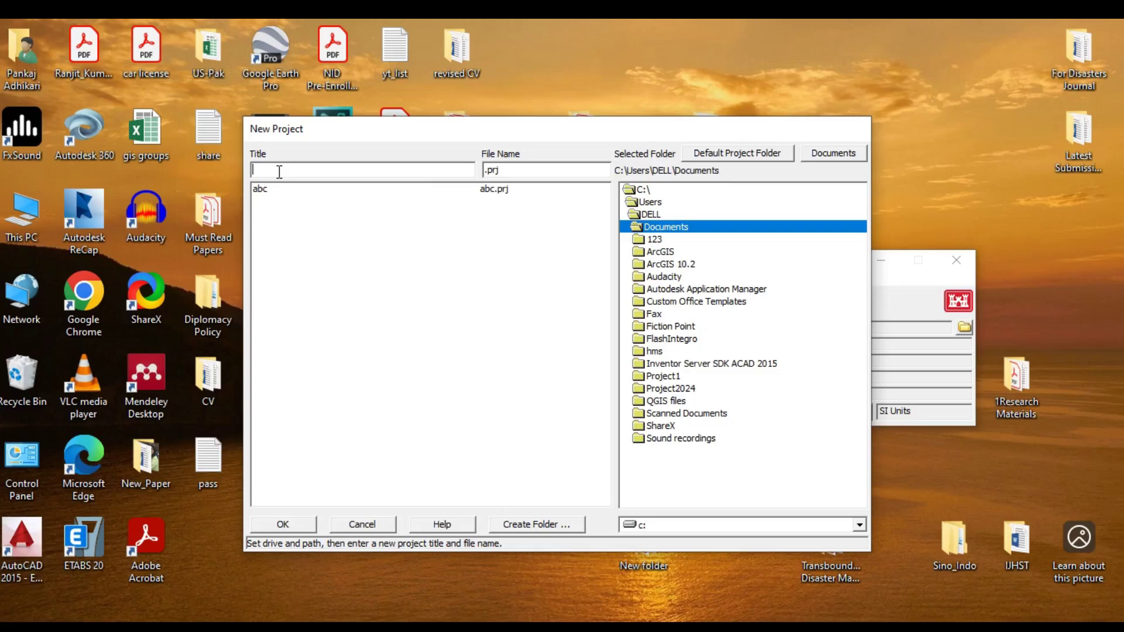
type("practice_1")
left_click(286, 523)
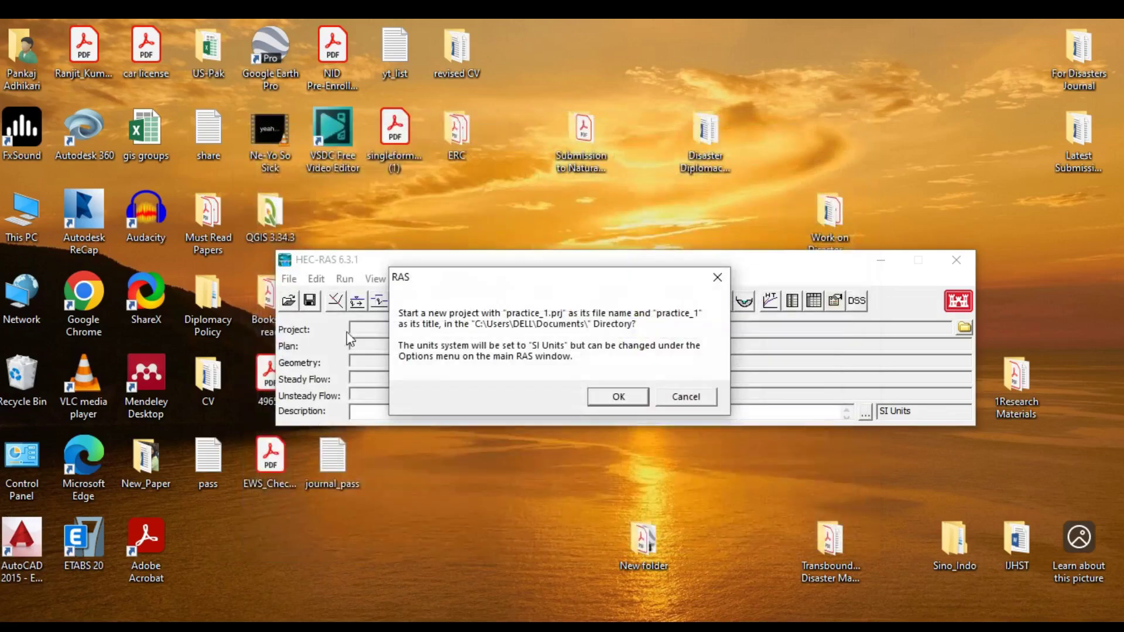
left_click(635, 400)
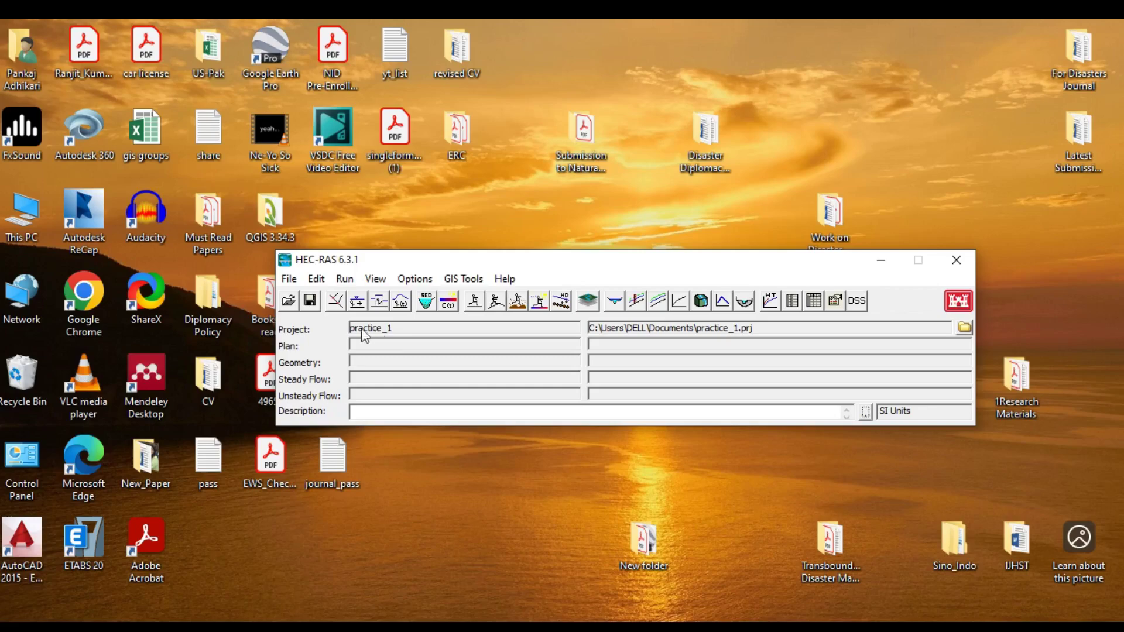
left_click(288, 280)
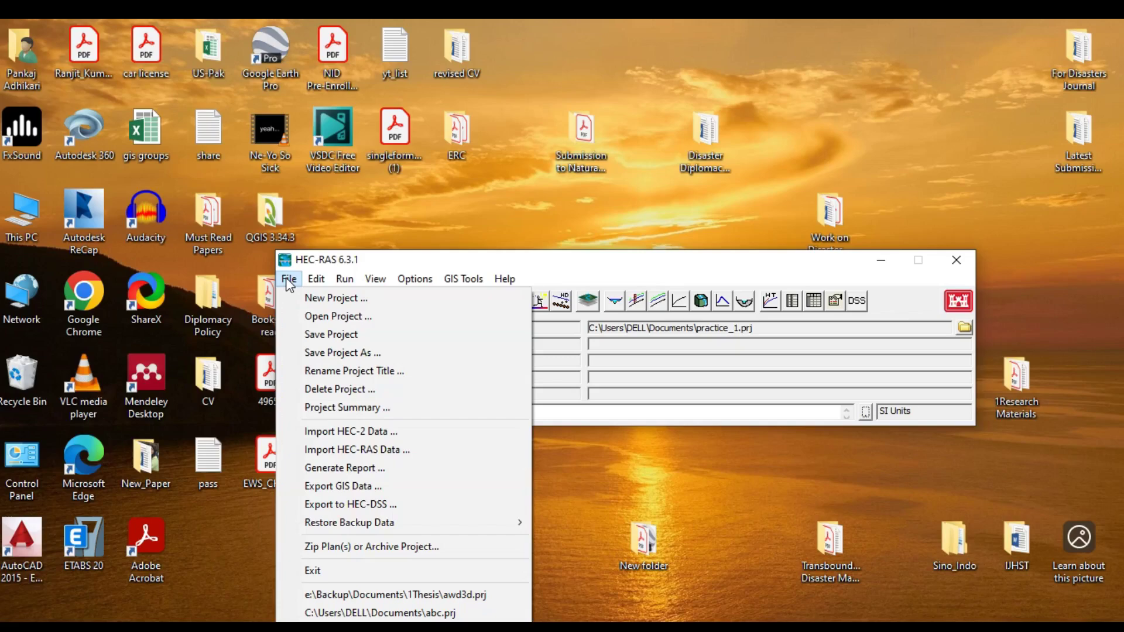
left_click(304, 317)
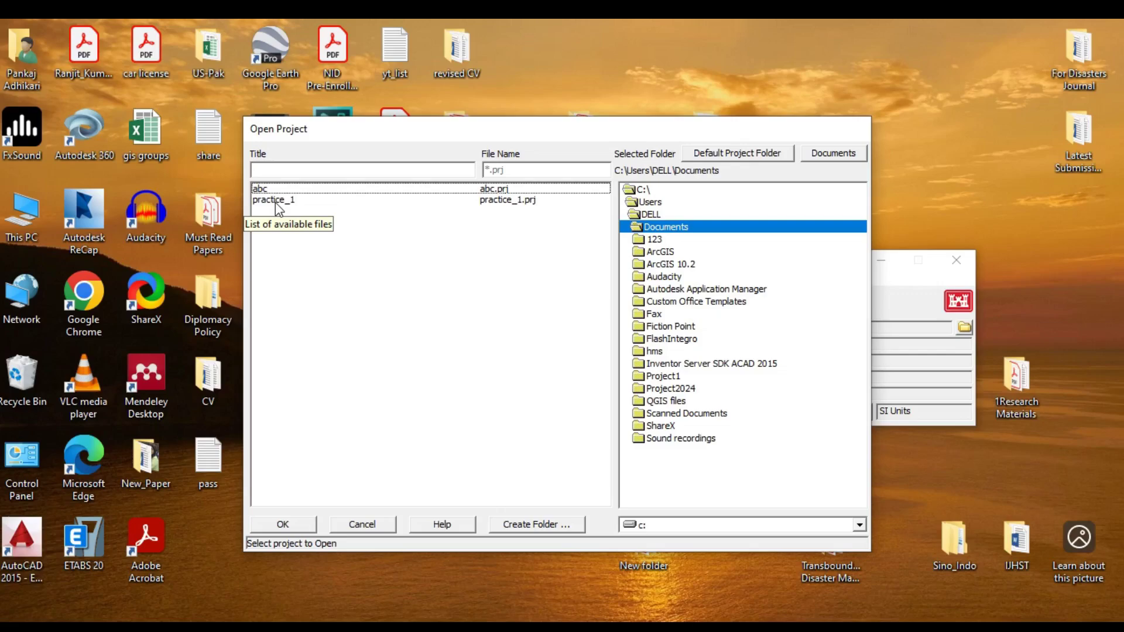
left_click(362, 525)
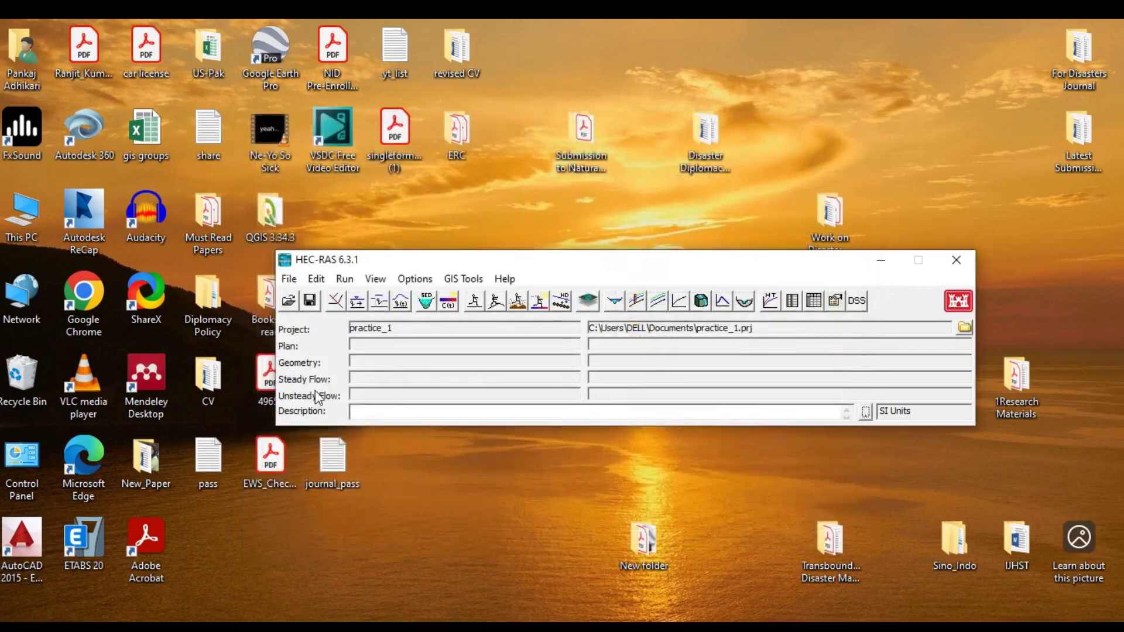
left_click(289, 279)
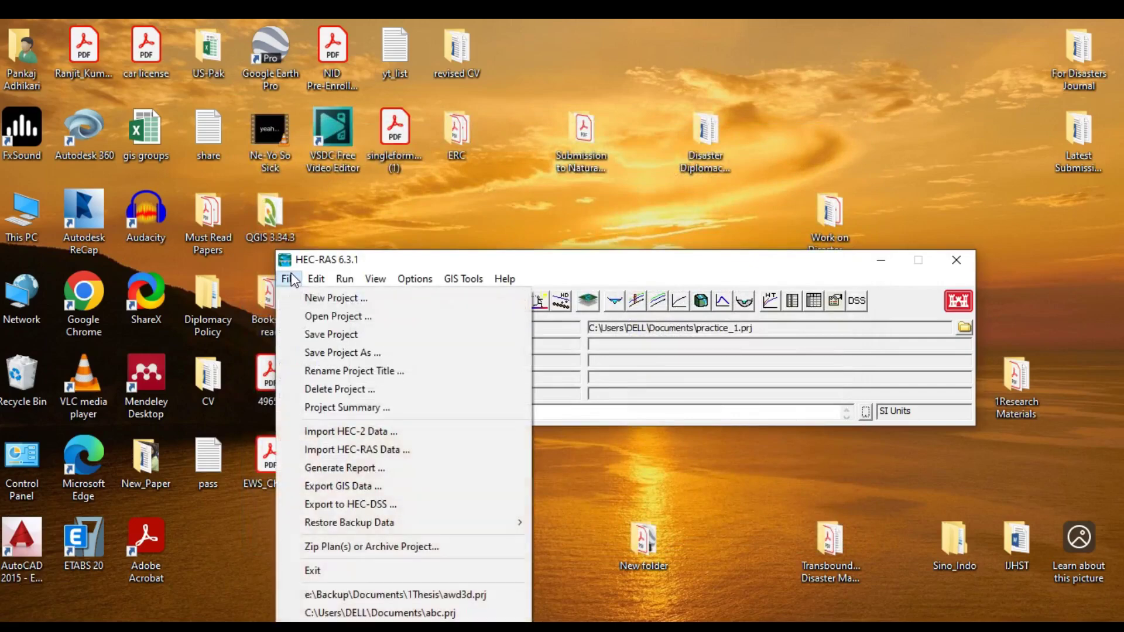
mouse_move(316, 278)
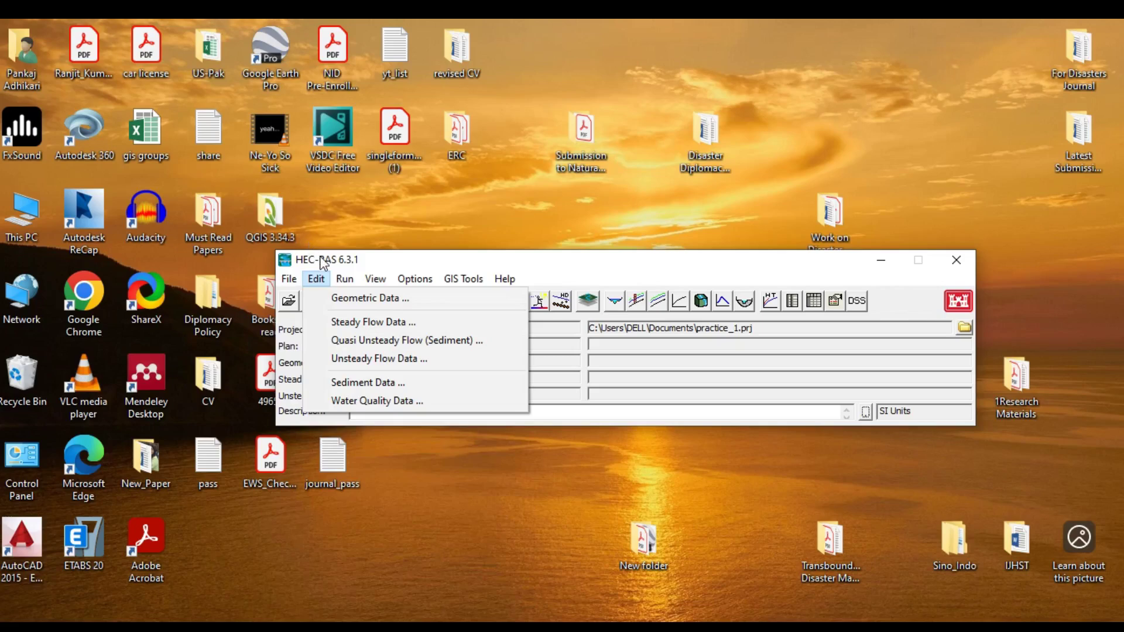
left_click(323, 262)
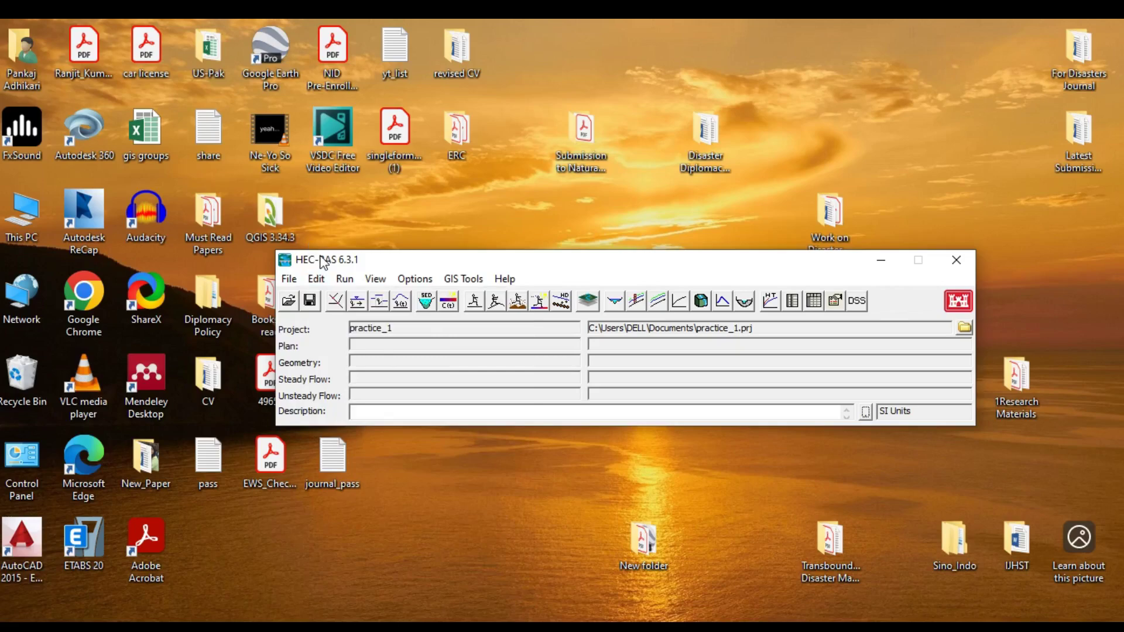
left_click(288, 279)
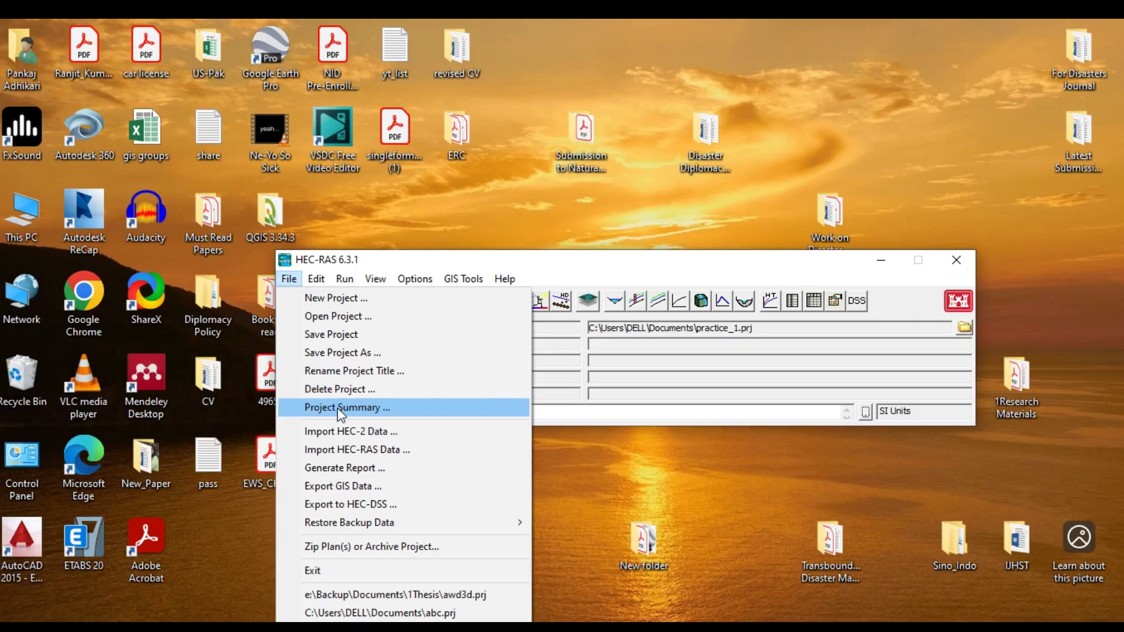
mouse_move(327, 279)
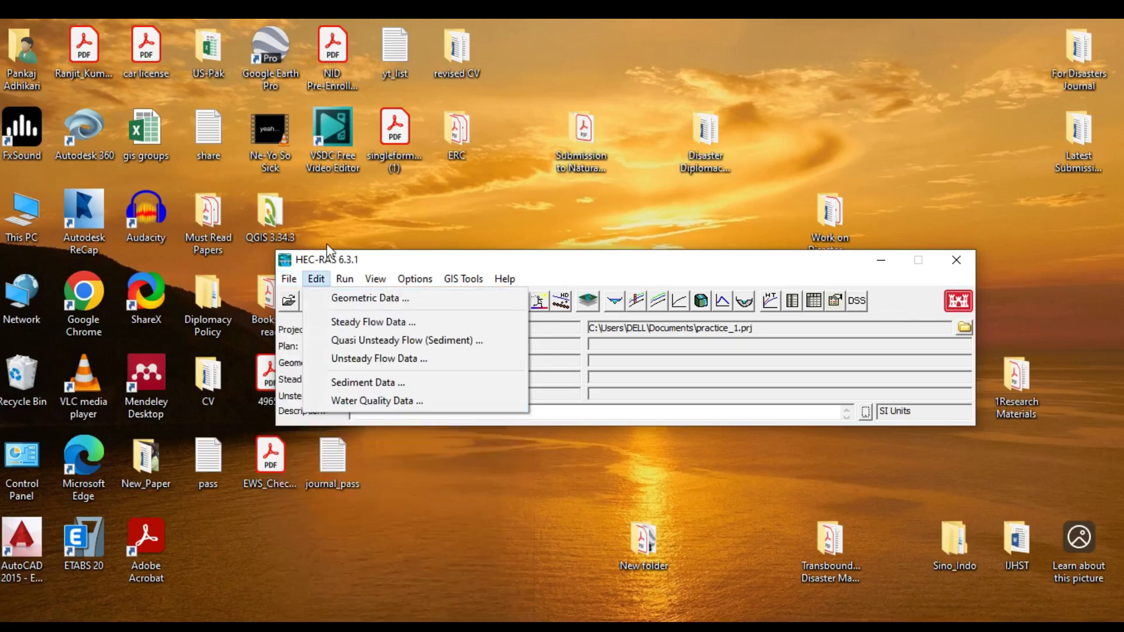
- Look over the File menu's project options, then list the Edit menu's data editors
left_click(289, 281)
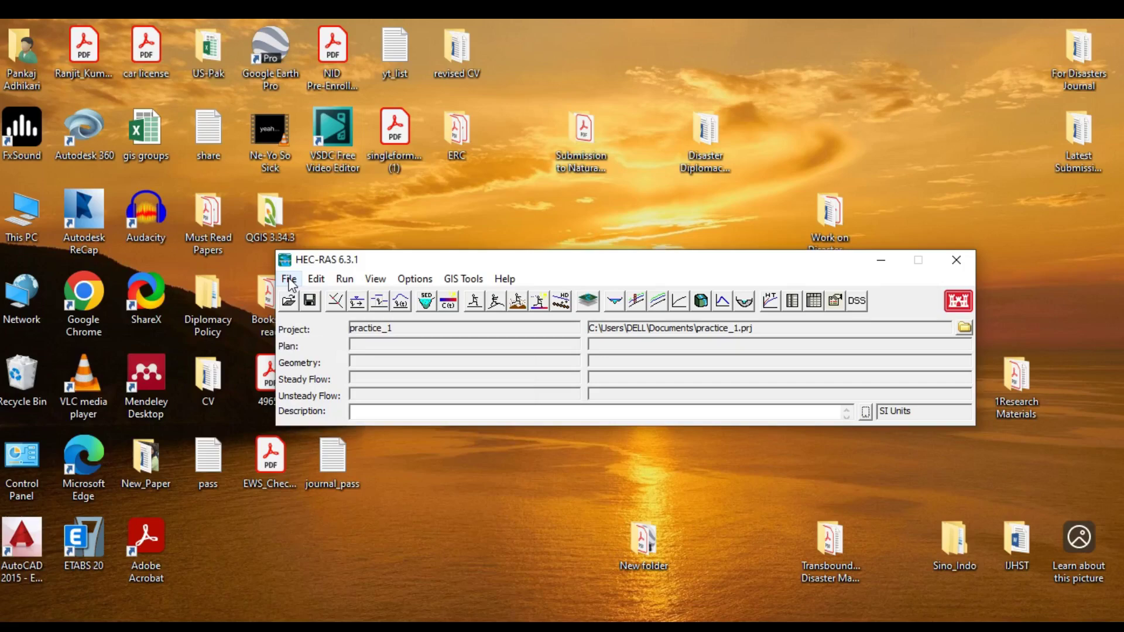
left_click(289, 280)
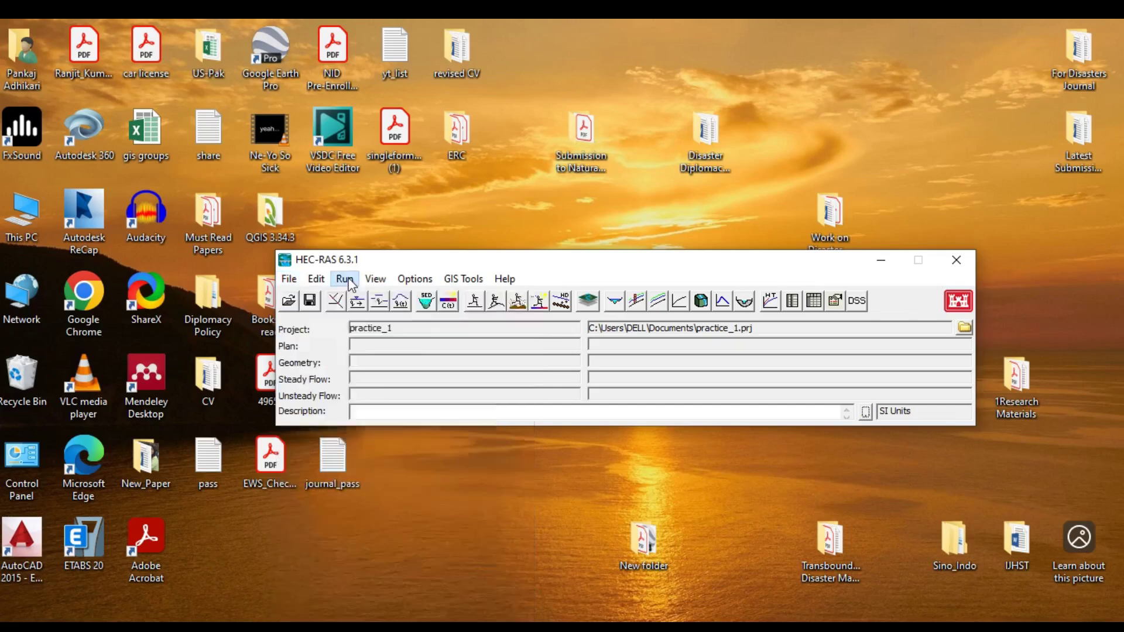
left_click(328, 258)
left_click(317, 279)
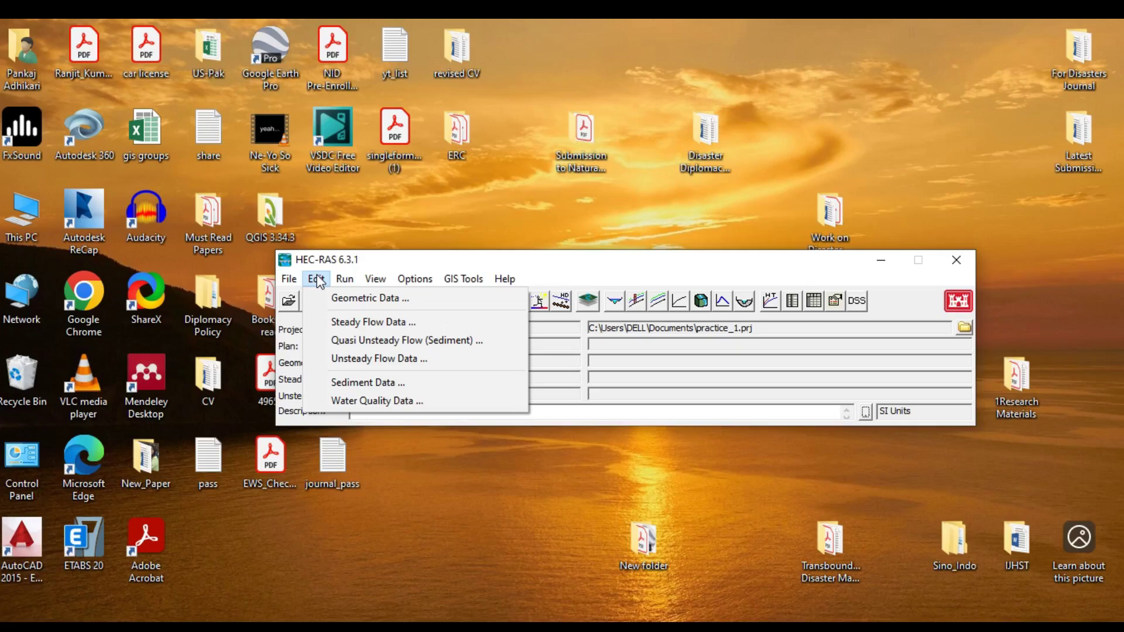
- Open the Geometric Data editor and pick the River Reach drawing tool
left_click(347, 297)
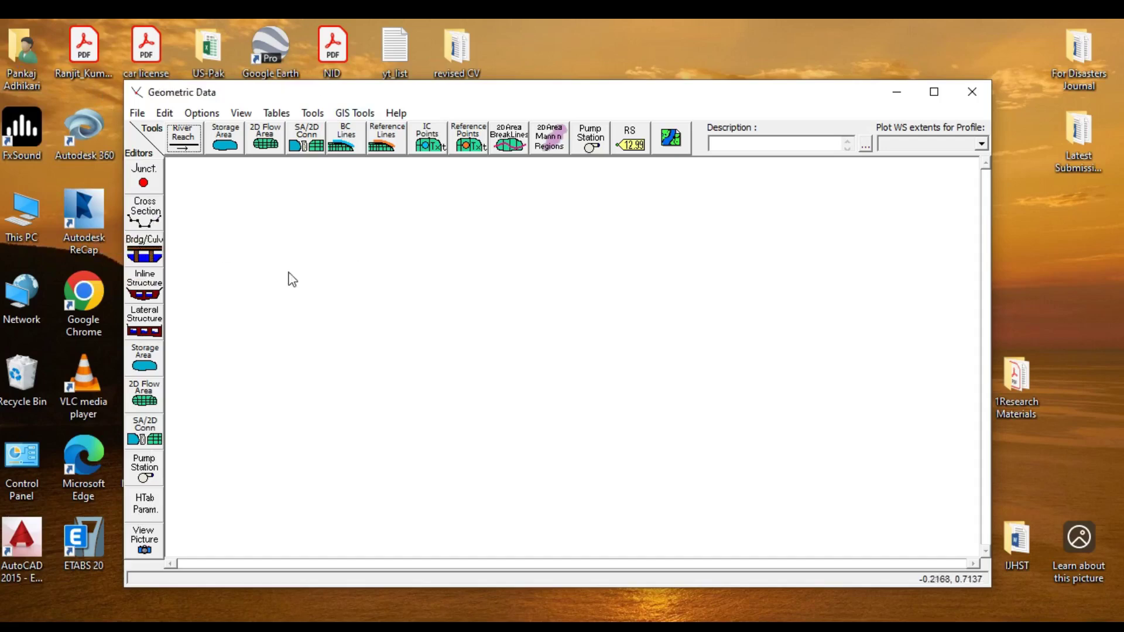
left_click(185, 143)
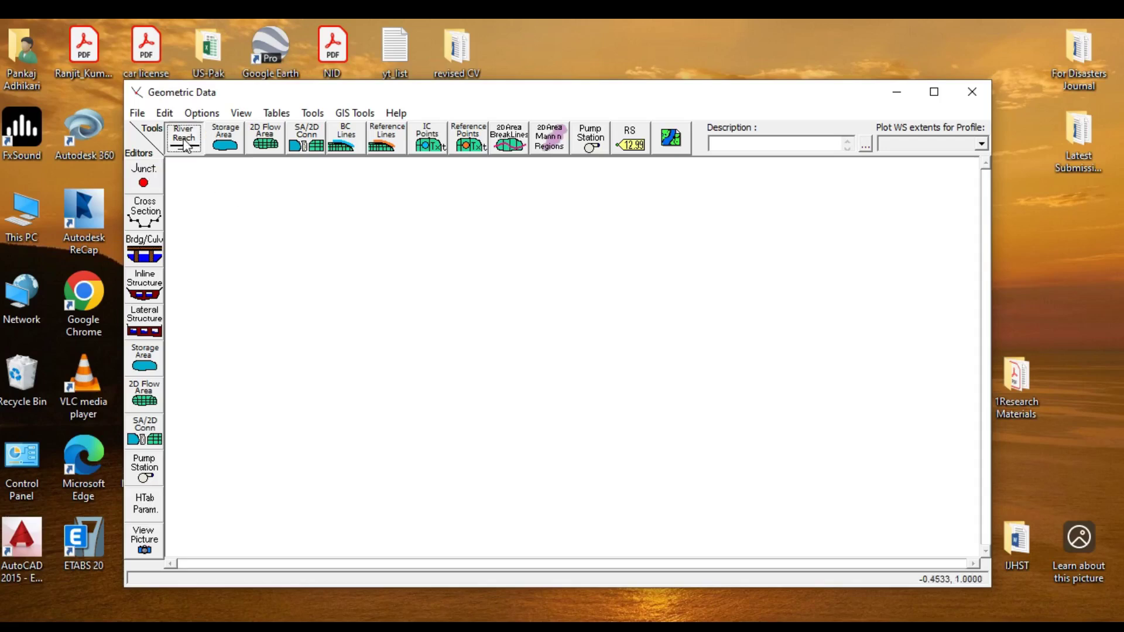
- Draw a diagonal reach down to the right through four points on the schematic
left_click(326, 226)
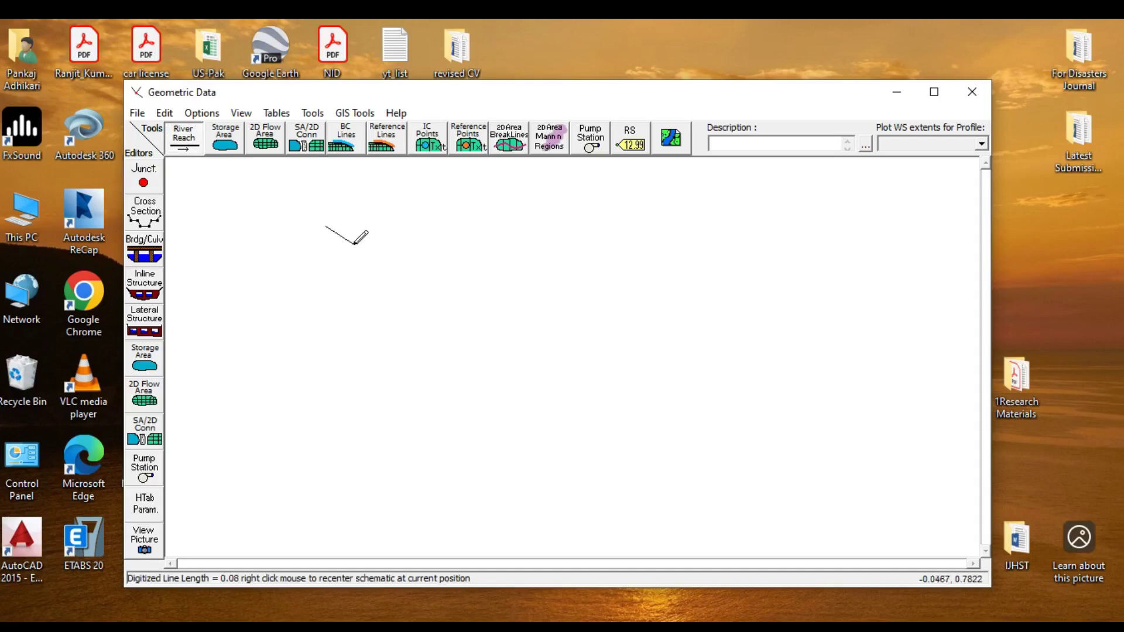
left_click(390, 278)
left_click(475, 360)
double_click(568, 435)
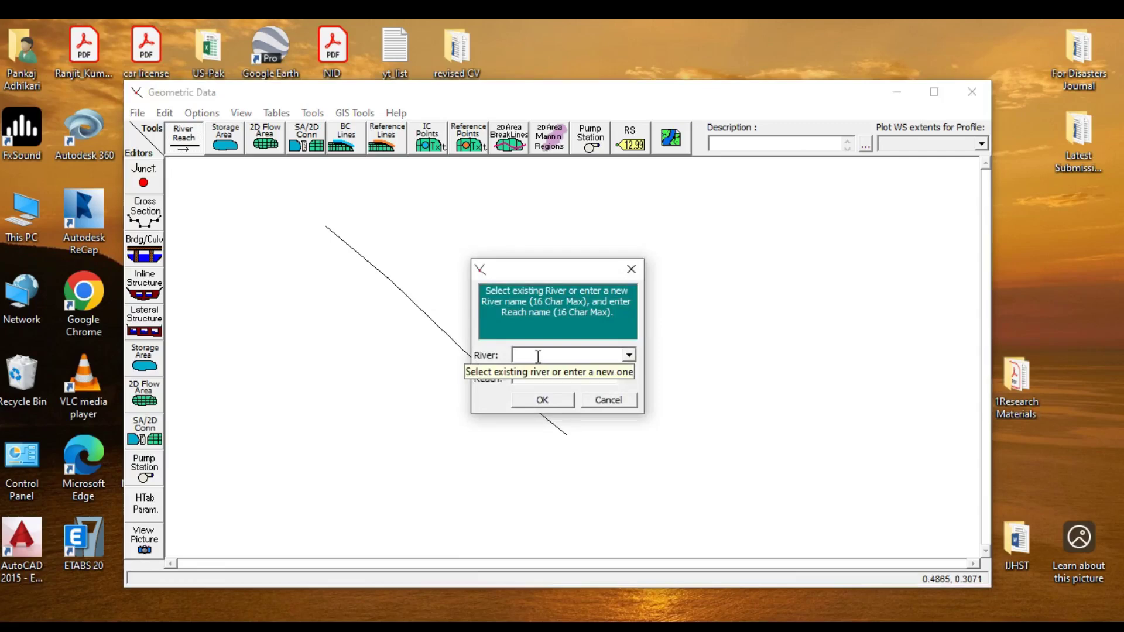
- Name the river River_11 and the reach Reach1
type("River")
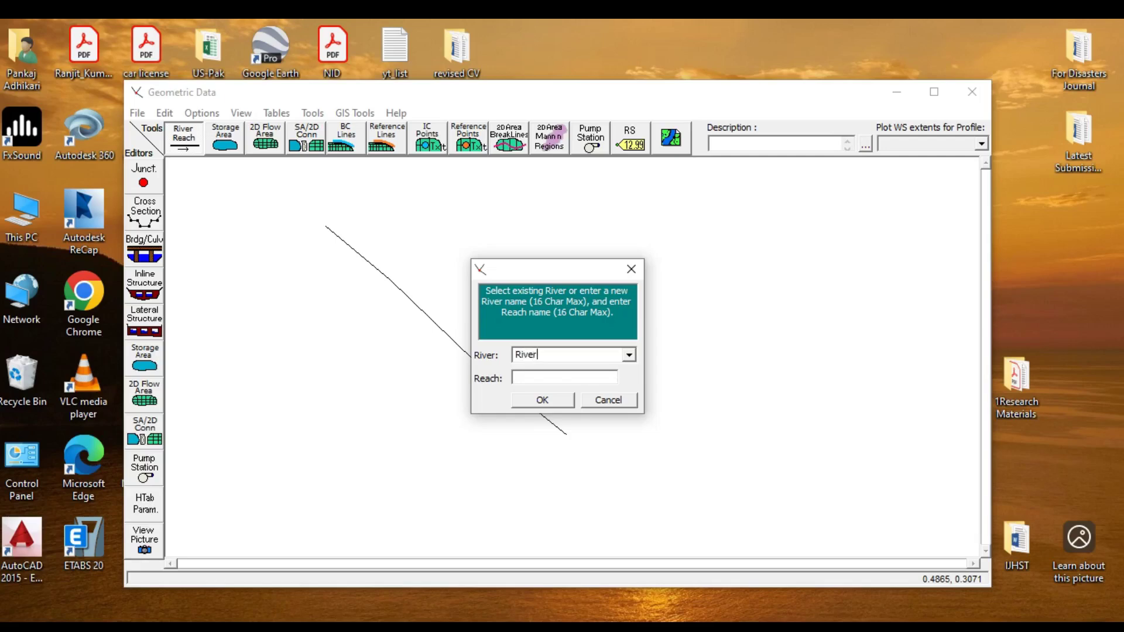
type("_11")
left_click(534, 376)
type("Reach1")
left_click(544, 400)
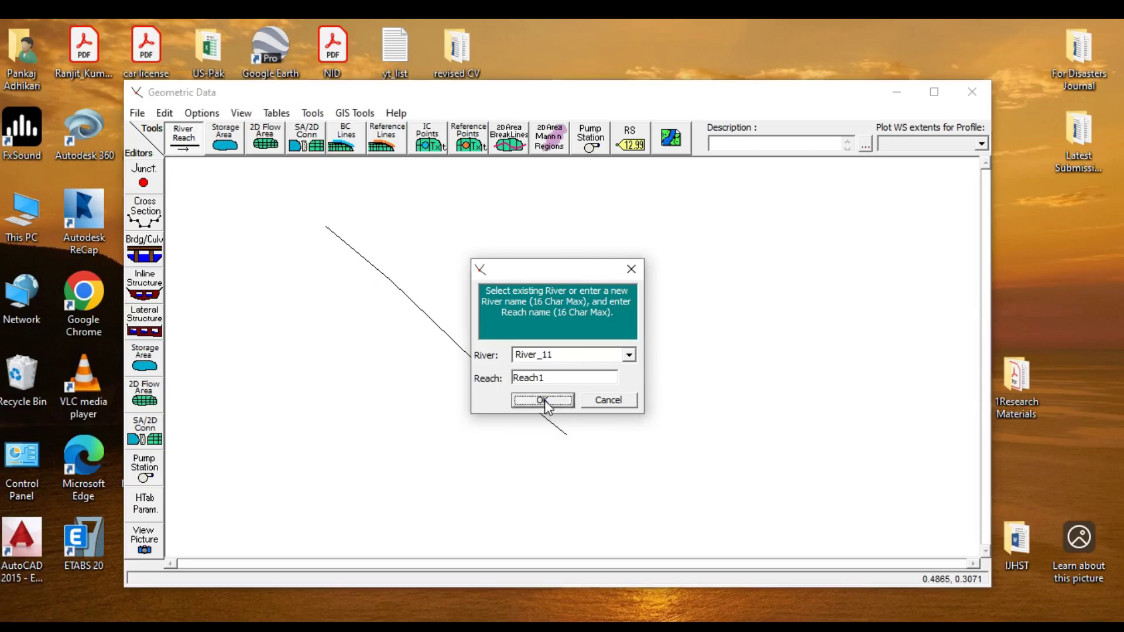
- Bring up the Delete Reaches tool from the geometry editing operations
right_click(442, 331)
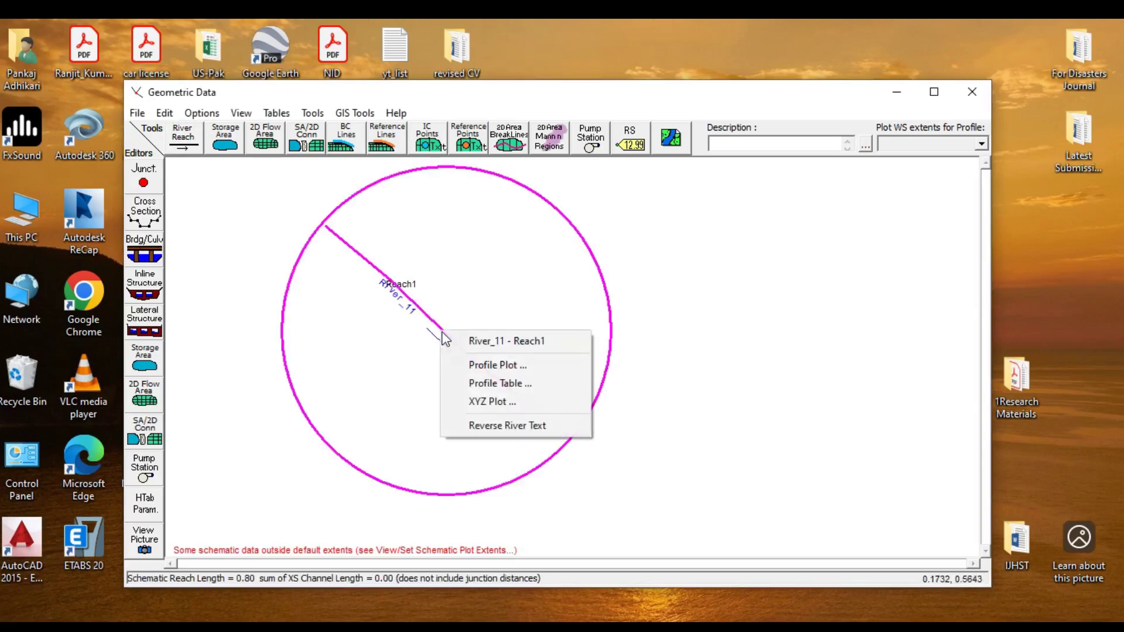
left_click(750, 316)
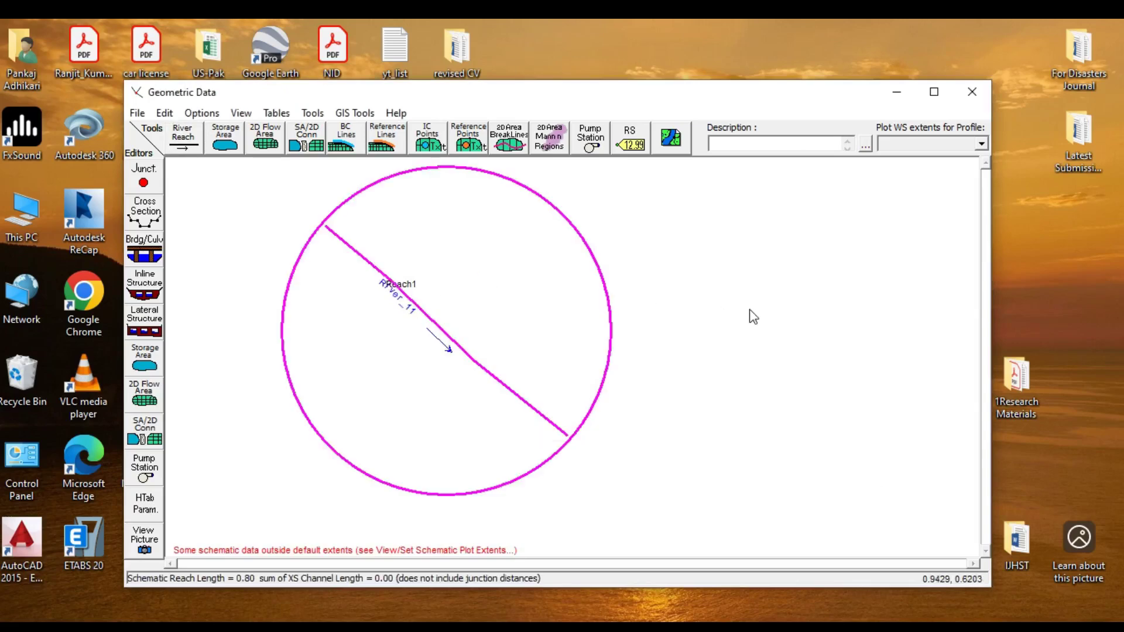
right_click(415, 307)
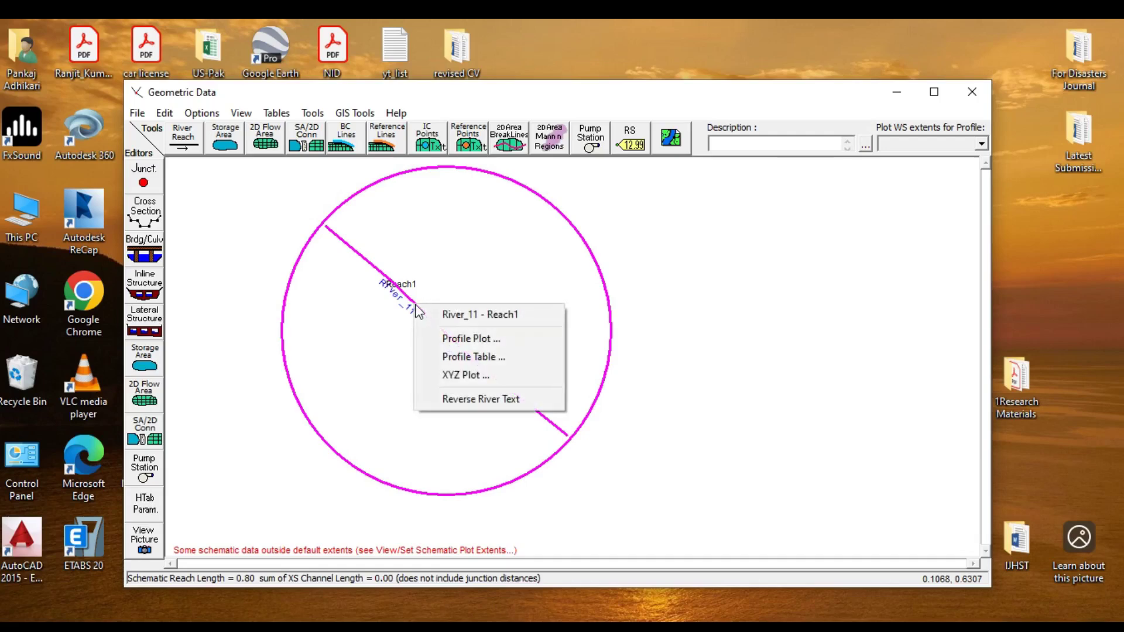
left_click(164, 115)
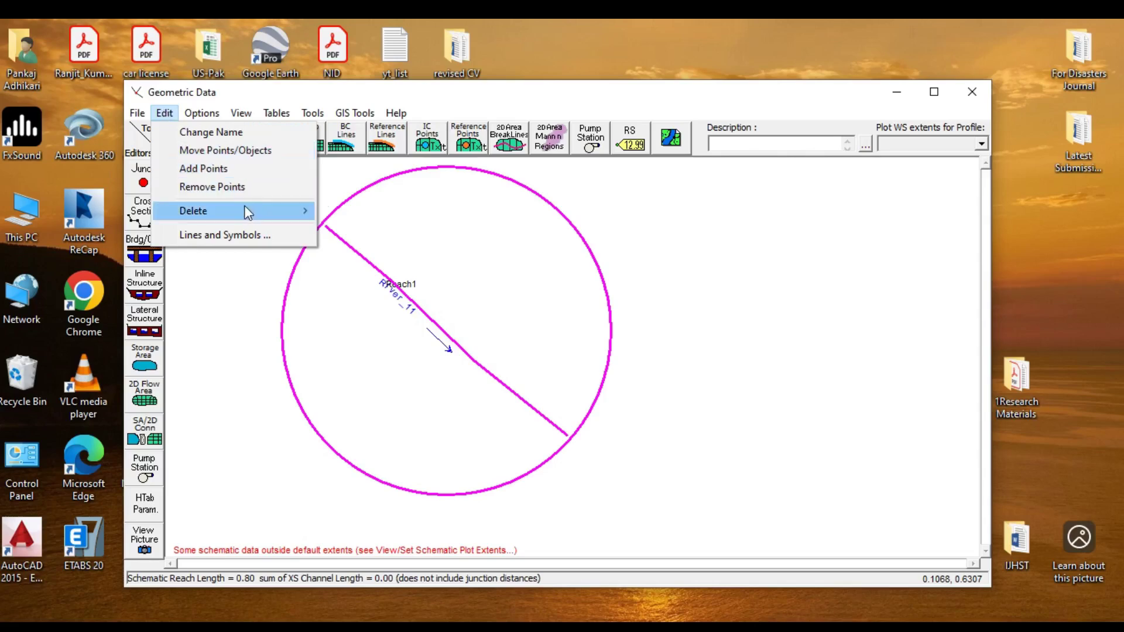
mouse_move(241, 205)
left_click(364, 210)
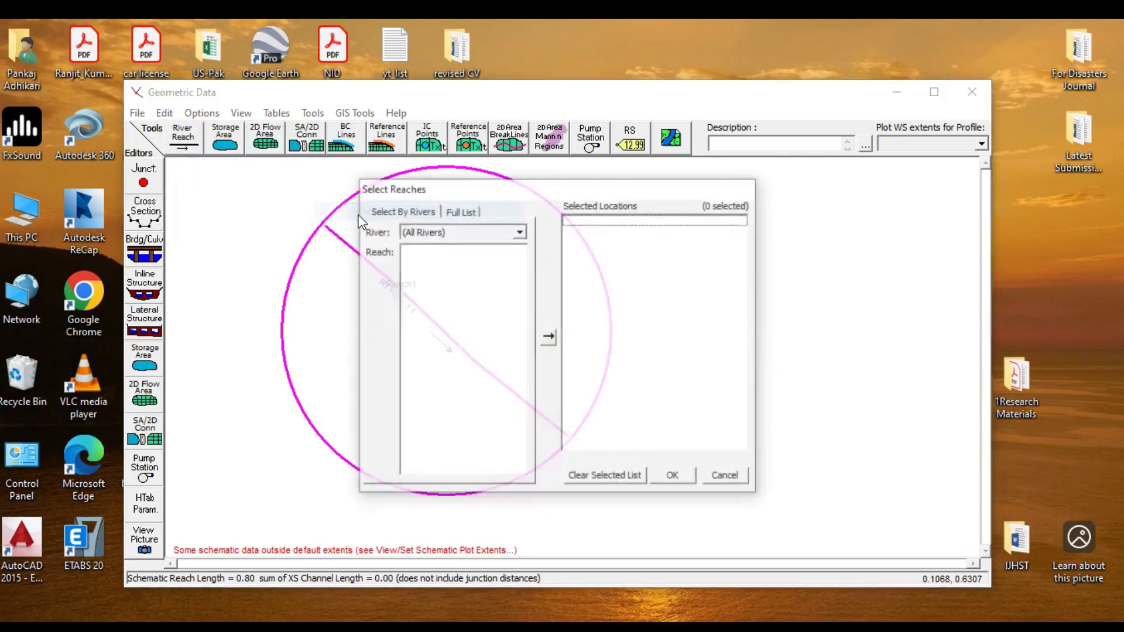
- Select Reach1 of River_11 for deletion and confirm removing it
left_click(446, 231)
left_click(436, 258)
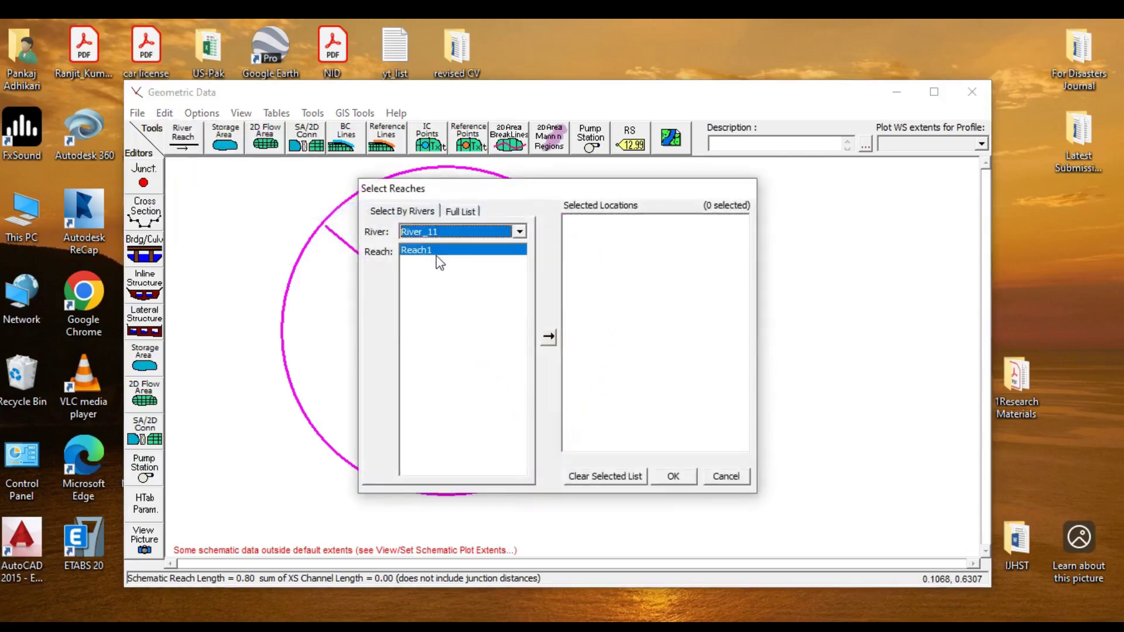
left_click(548, 337)
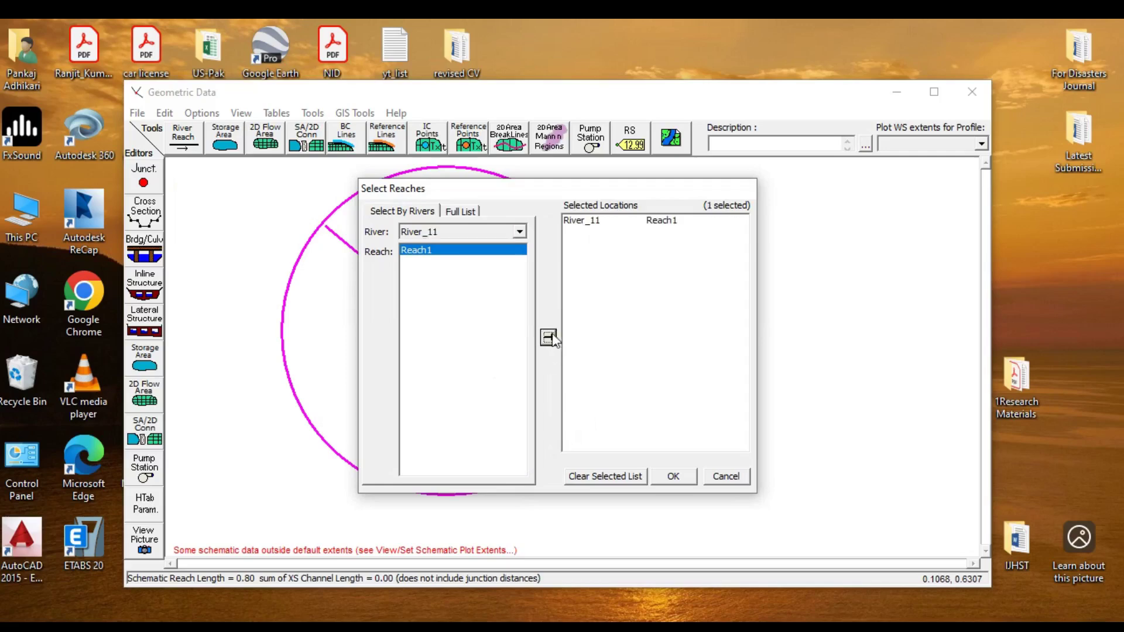
left_click(612, 221)
left_click(673, 475)
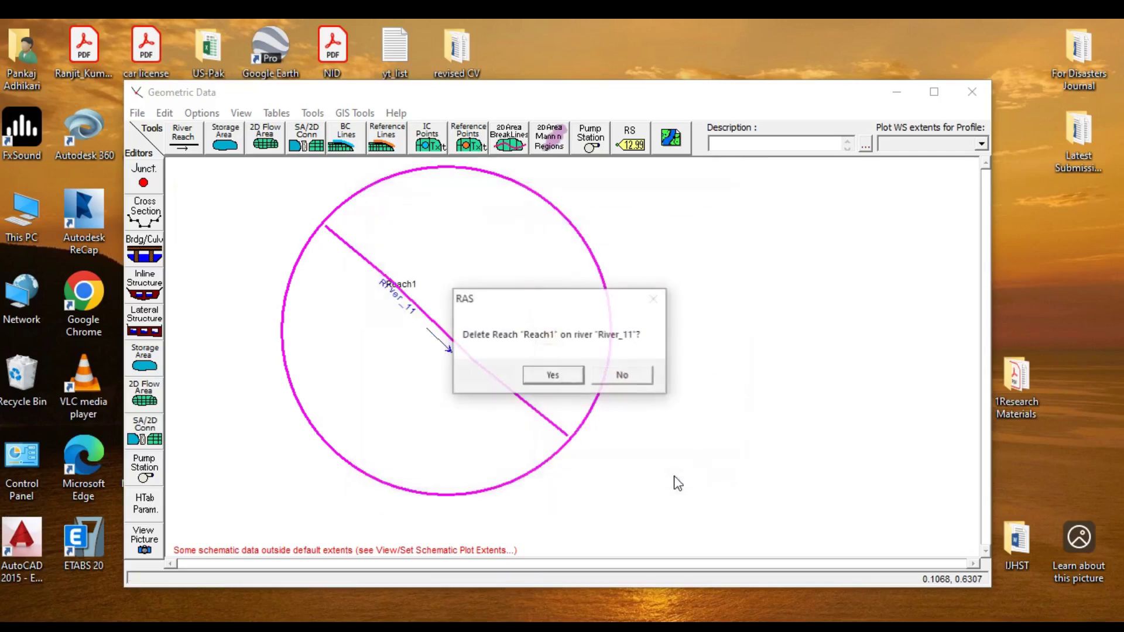
left_click(552, 377)
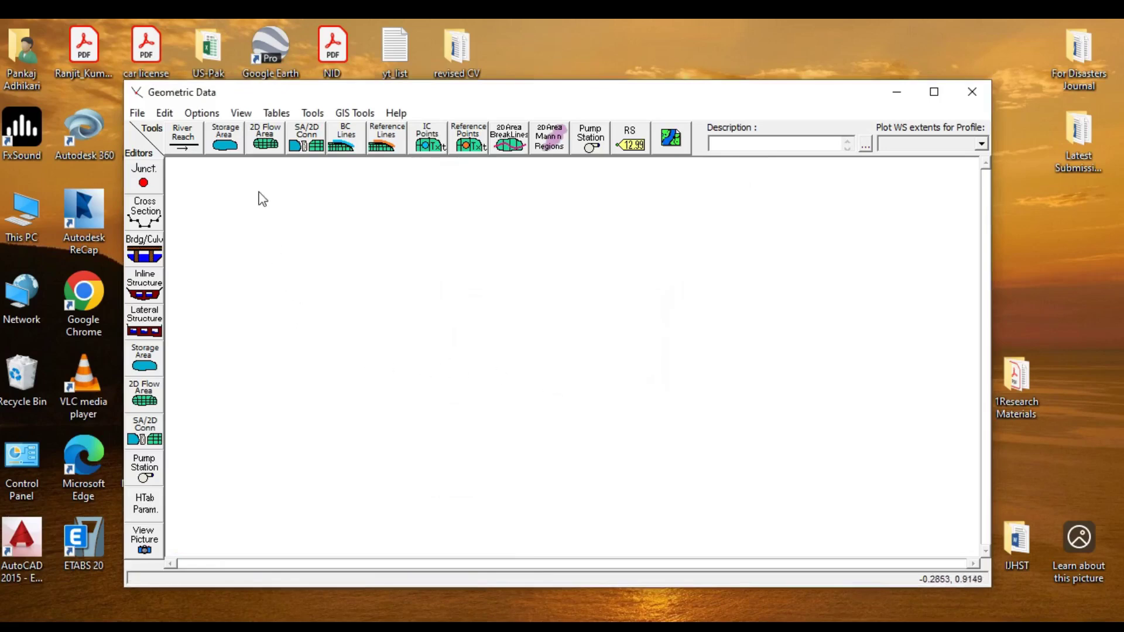
left_click(153, 212)
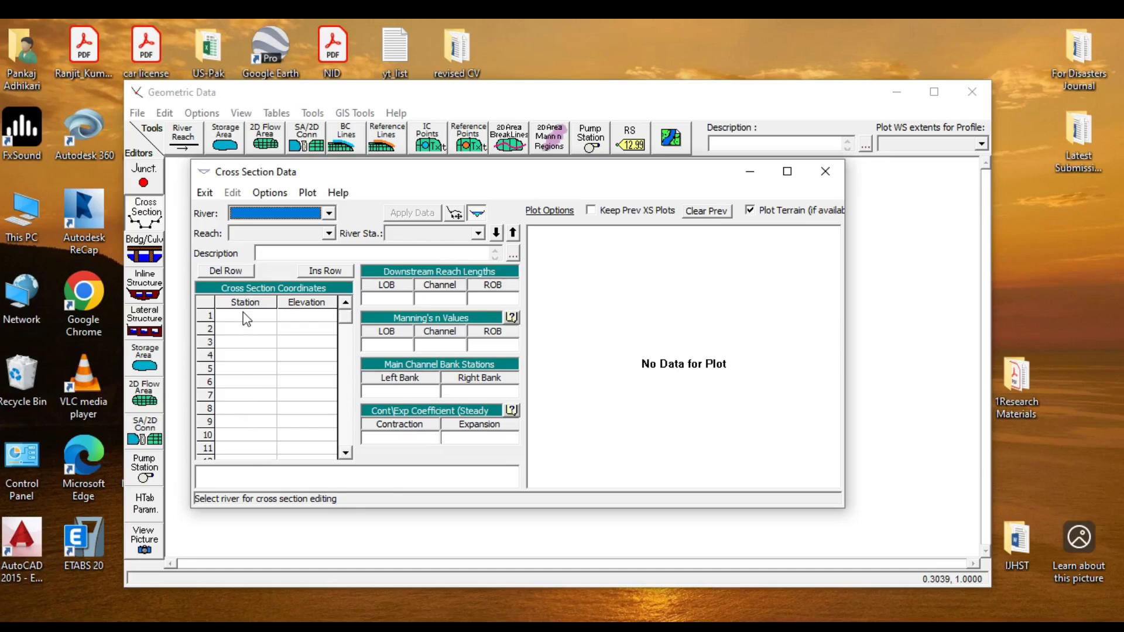
left_click(833, 177)
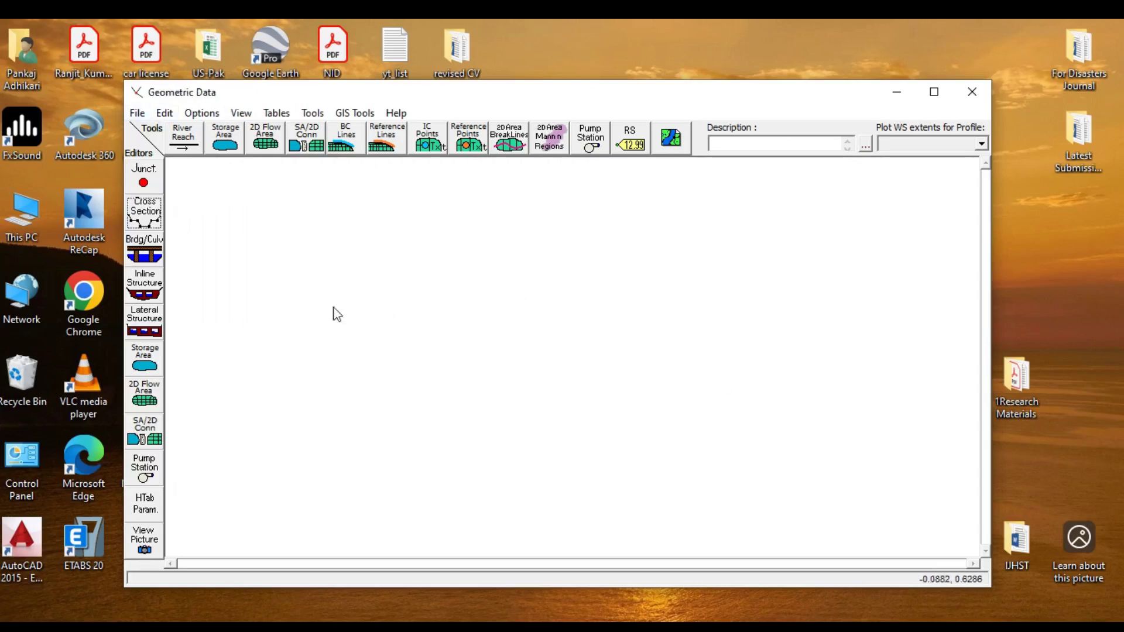
- Close the geometry editor, open Steady Flow Data, and cancel its Reach Boundary Conditions unchanged
left_click(972, 92)
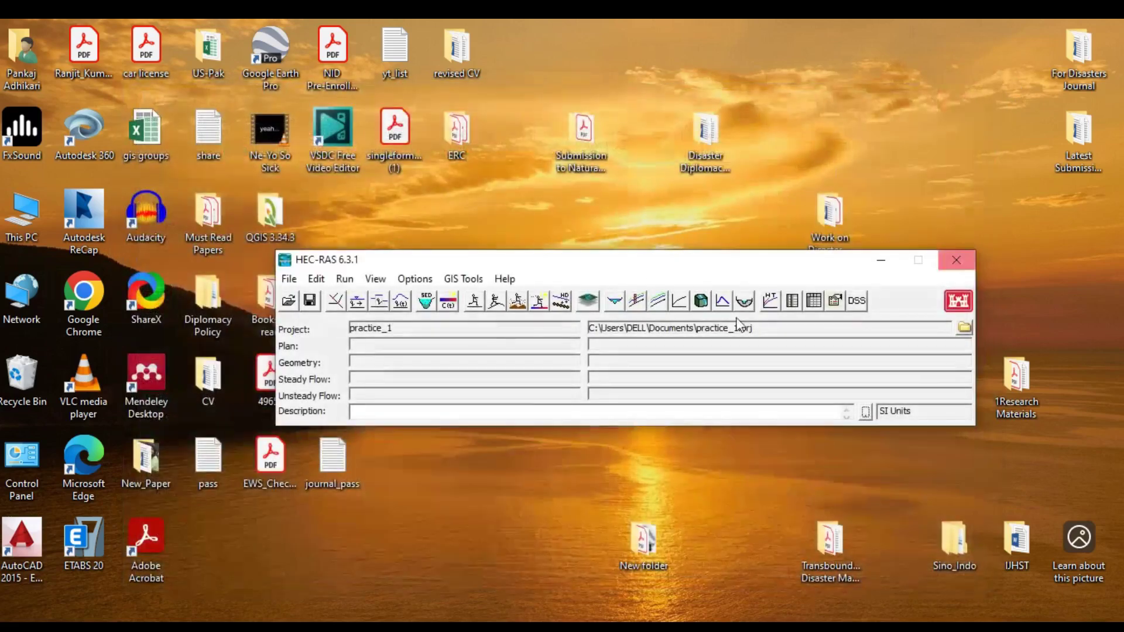
left_click(316, 279)
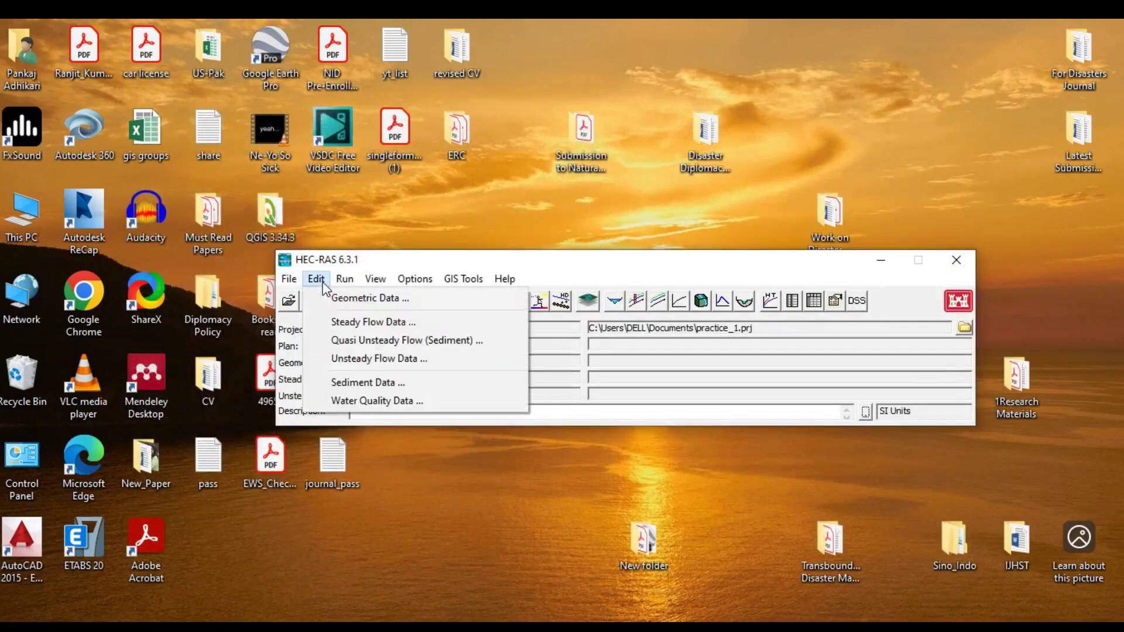
left_click(332, 322)
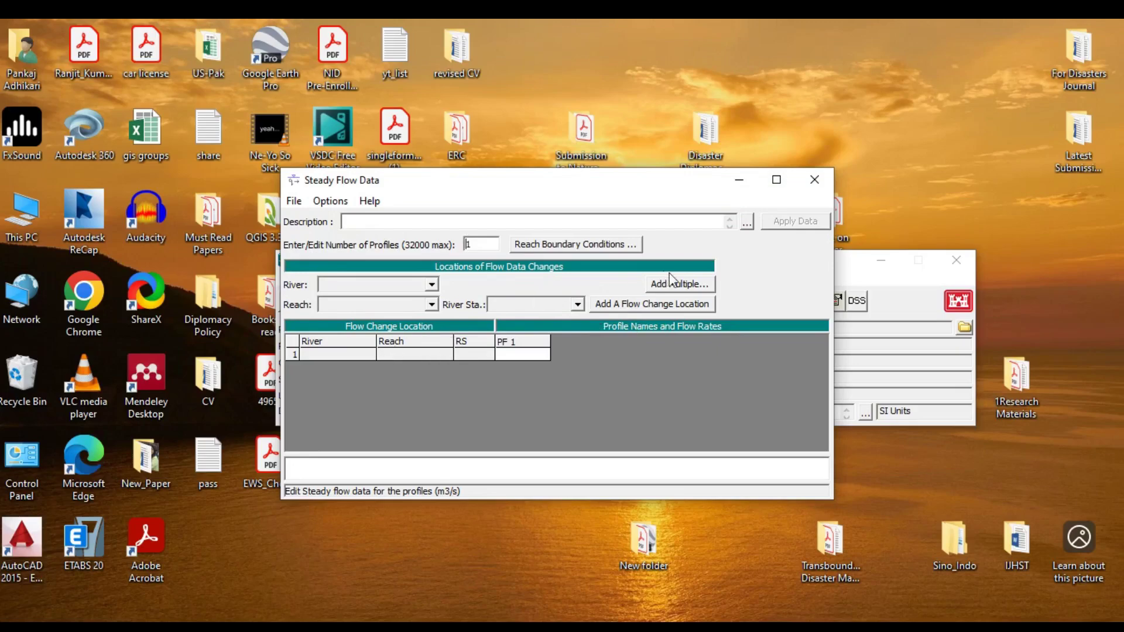
left_click(567, 246)
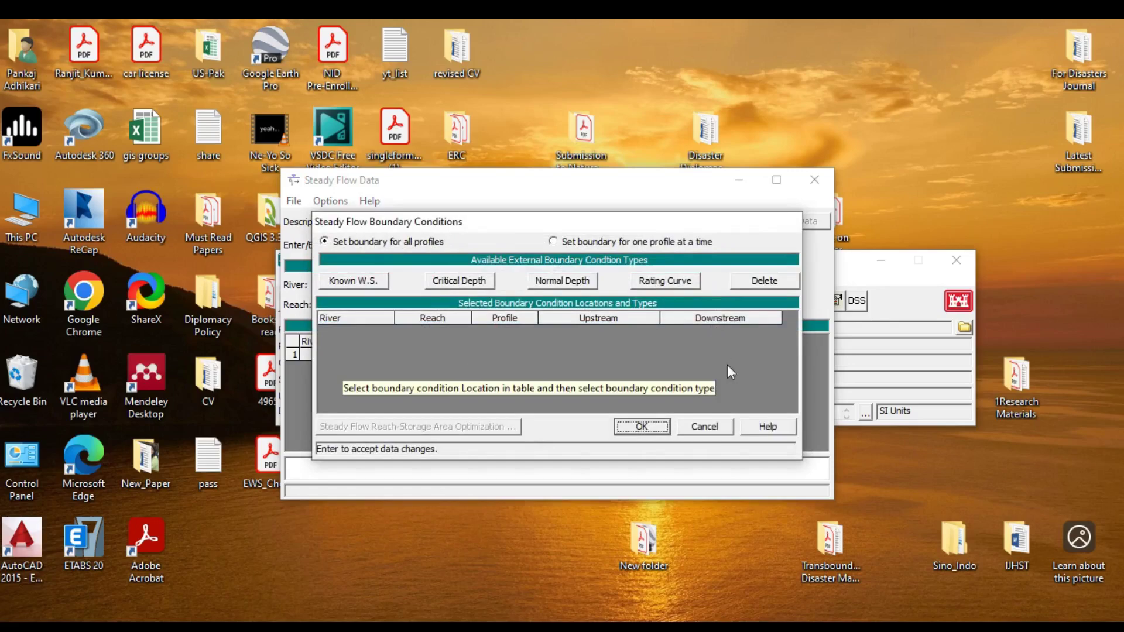
left_click(715, 423)
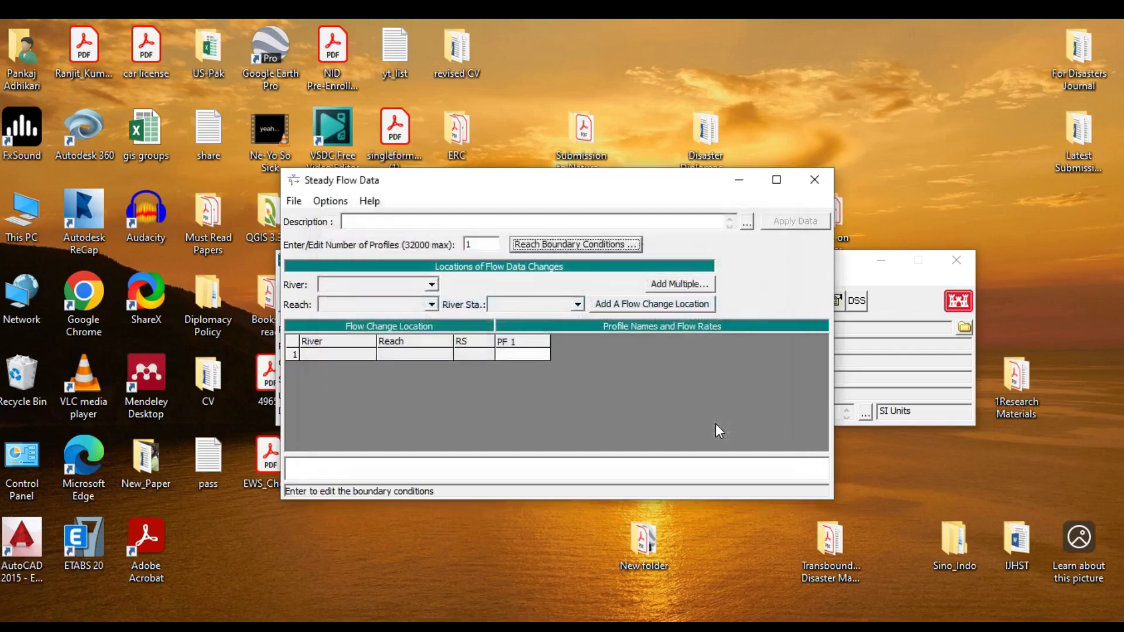
left_click(814, 181)
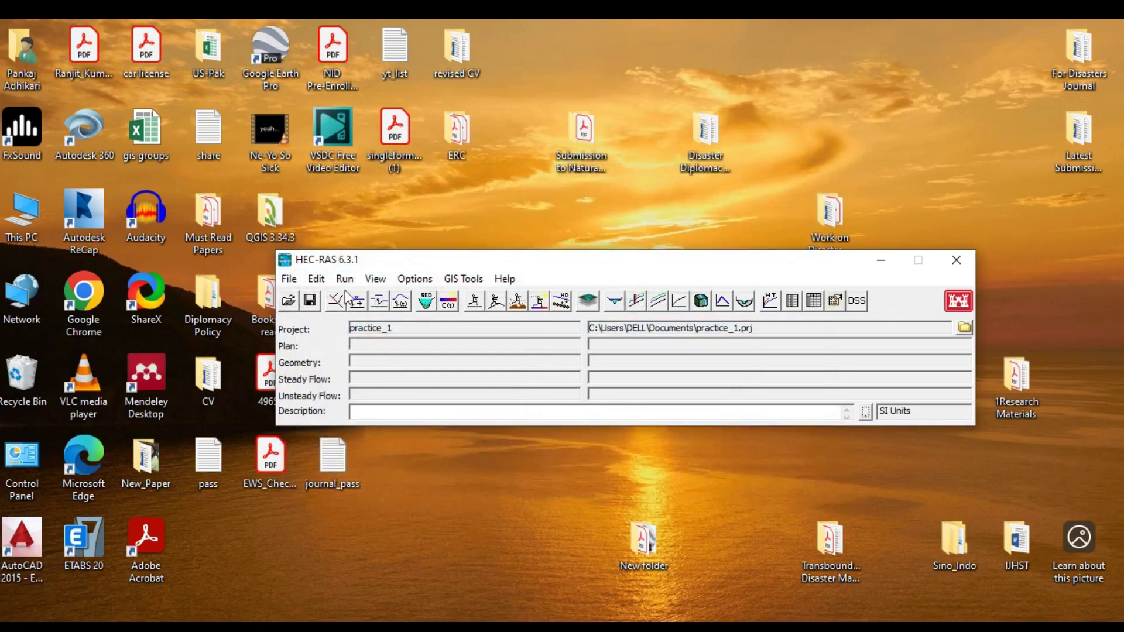
left_click(317, 278)
left_click(358, 359)
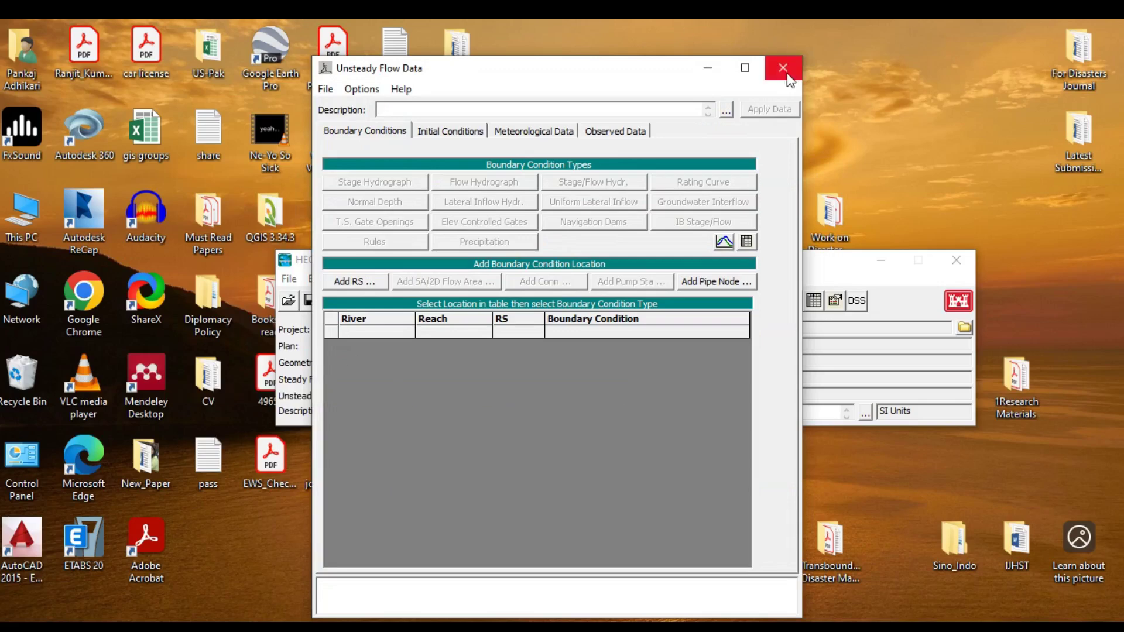
left_click(788, 76)
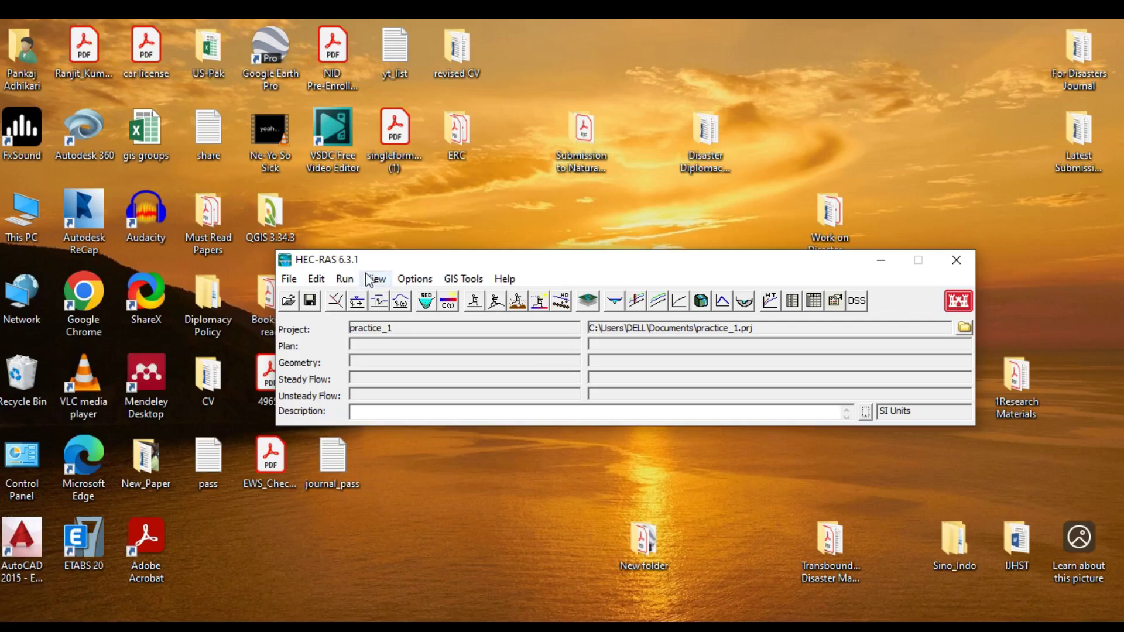
- Look through the Run and View menus, then bring up the Options menu
left_click(346, 280)
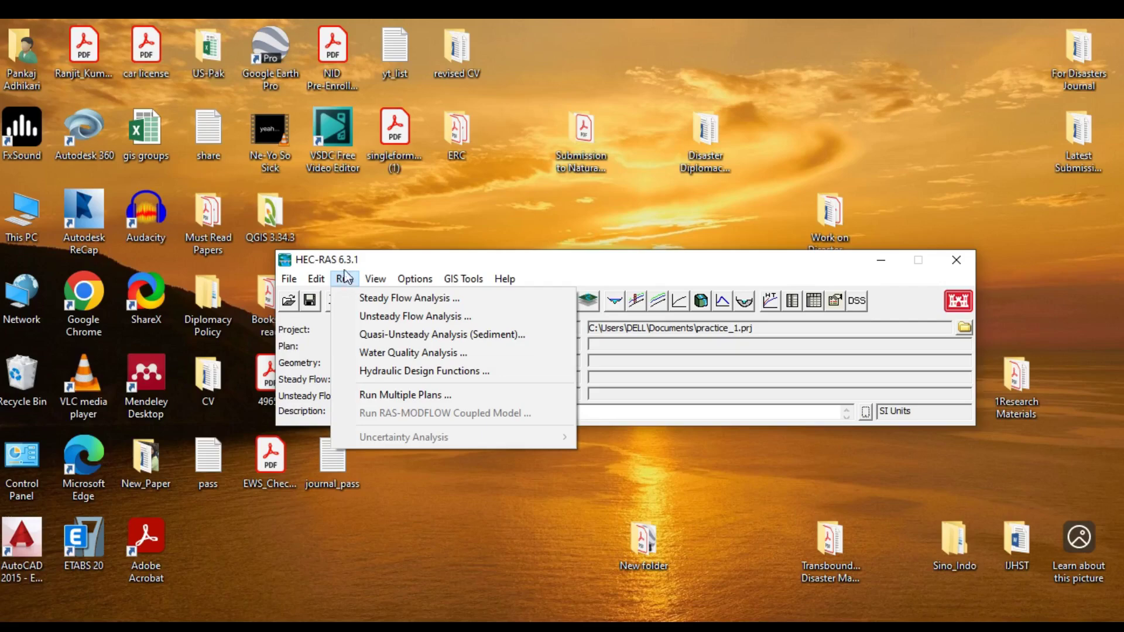
left_click(346, 280)
left_click(384, 281)
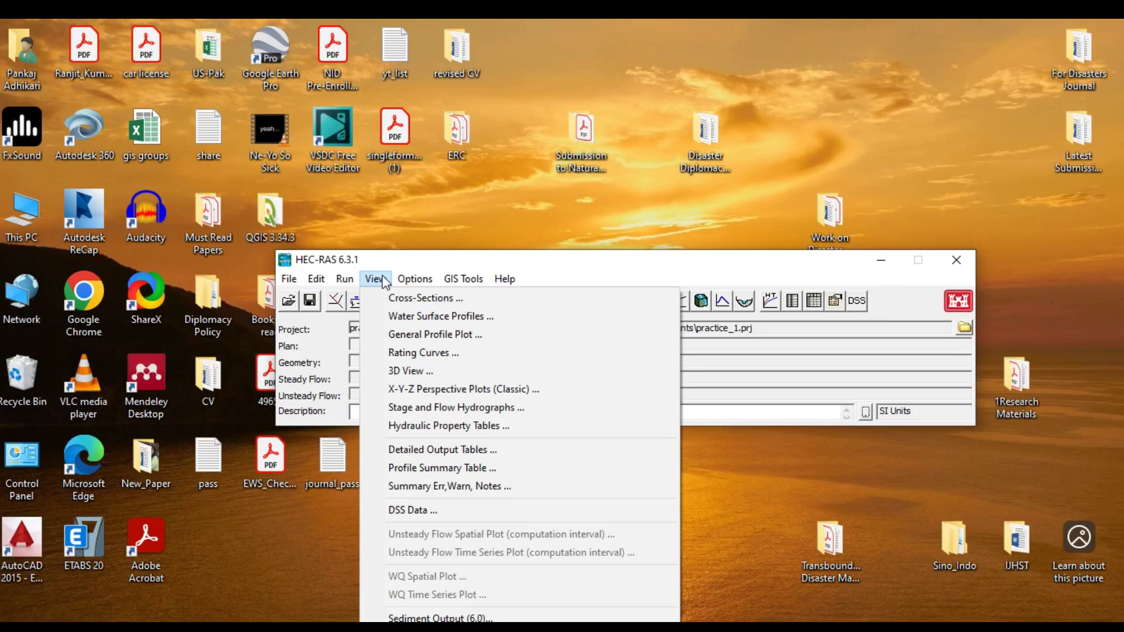
left_click(423, 258)
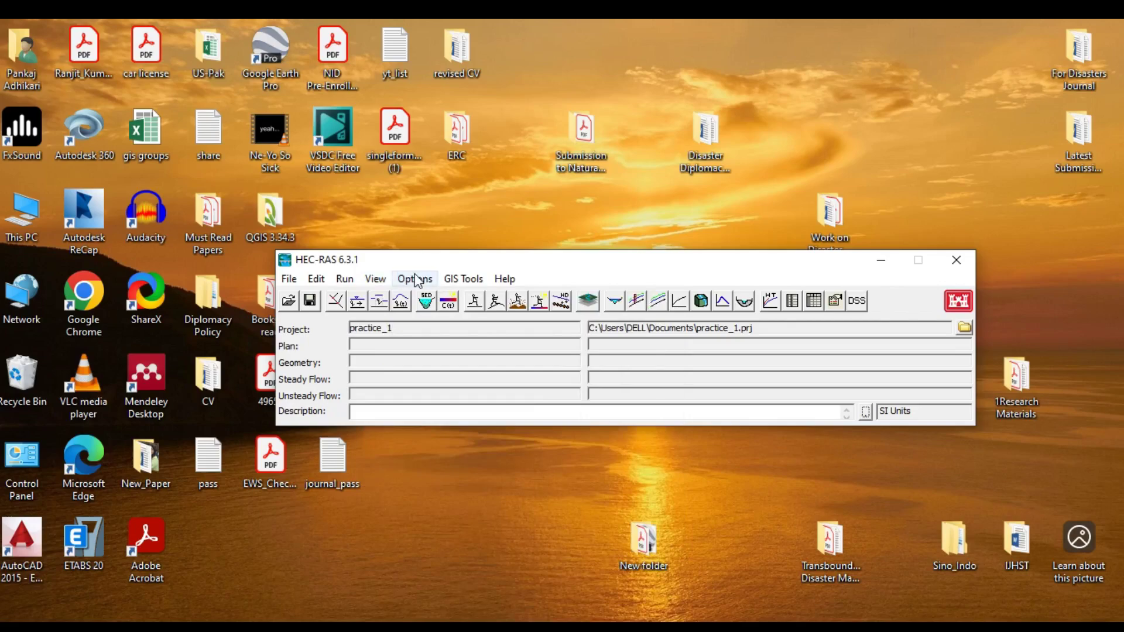
left_click(416, 278)
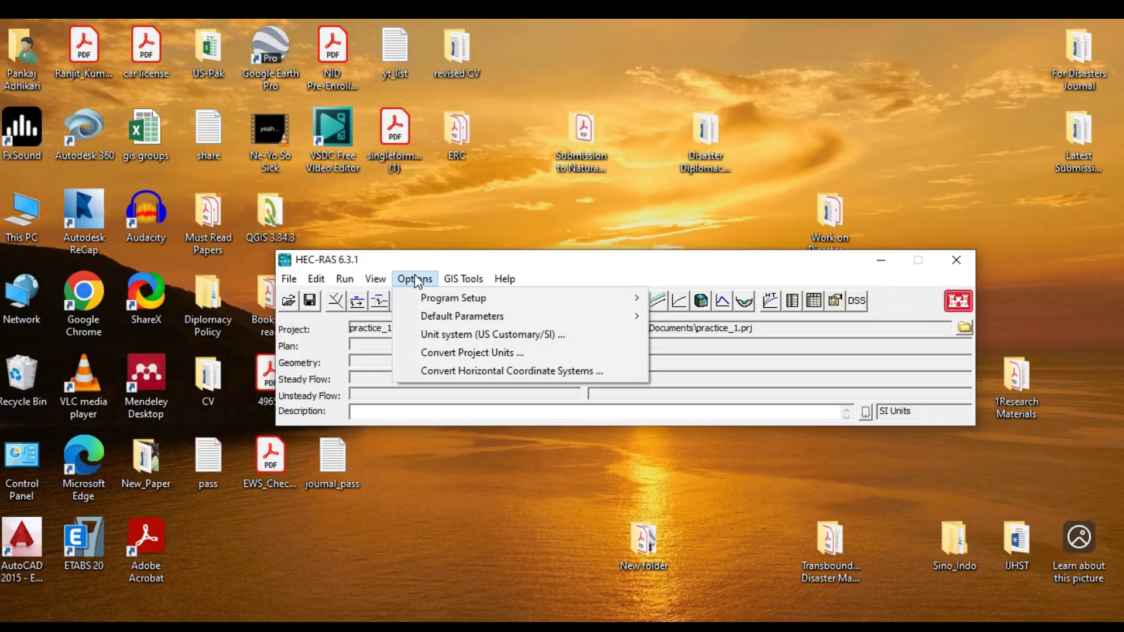
- Set the unit system to US Customary Units and confirm the change
left_click(442, 334)
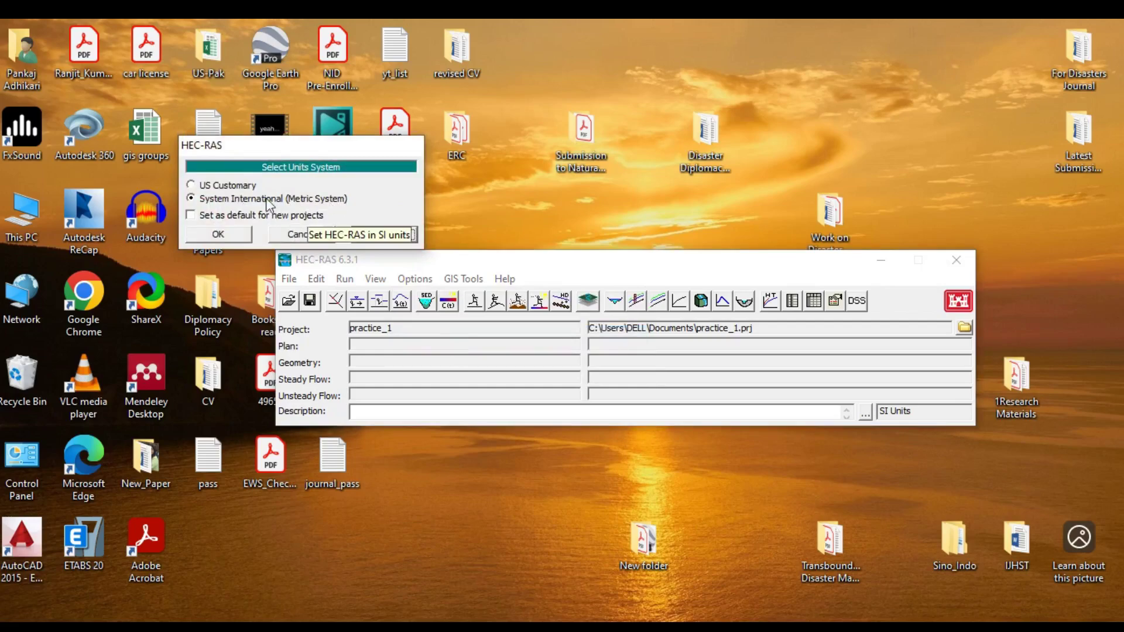
left_click(191, 185)
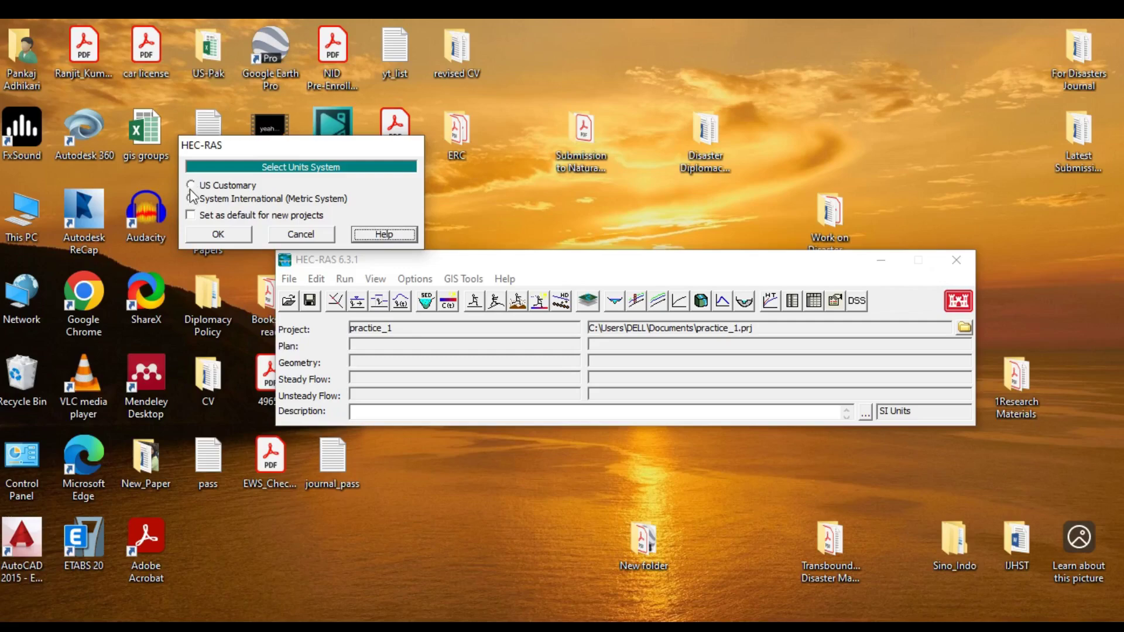
left_click(218, 233)
left_click(615, 403)
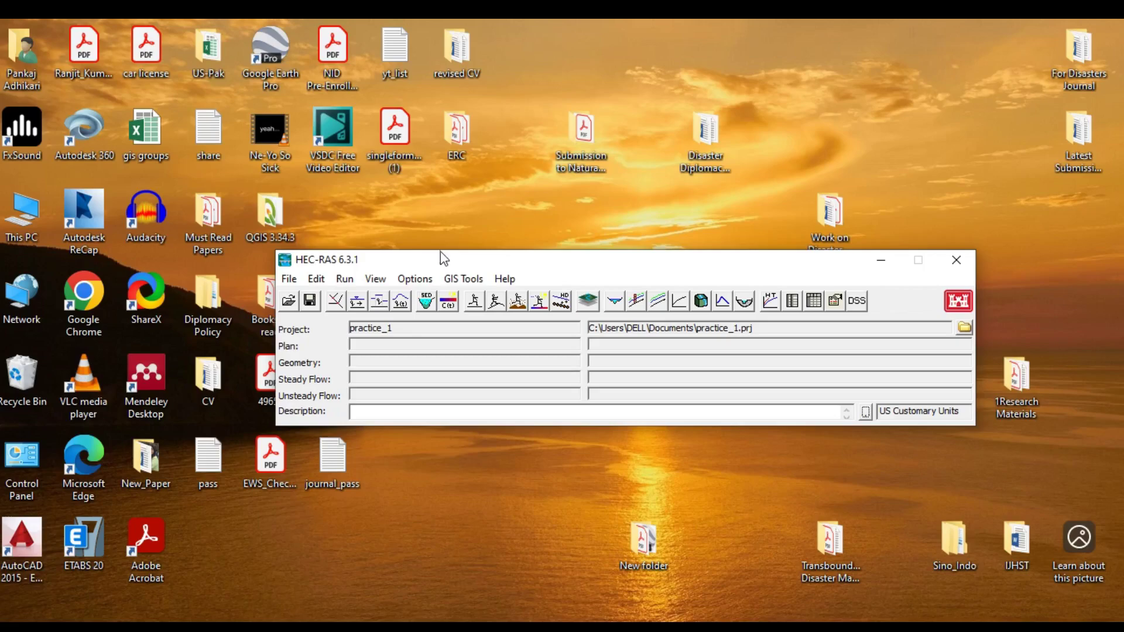
- Launch RAS Mapper from the GIS Tools menu
left_click(449, 279)
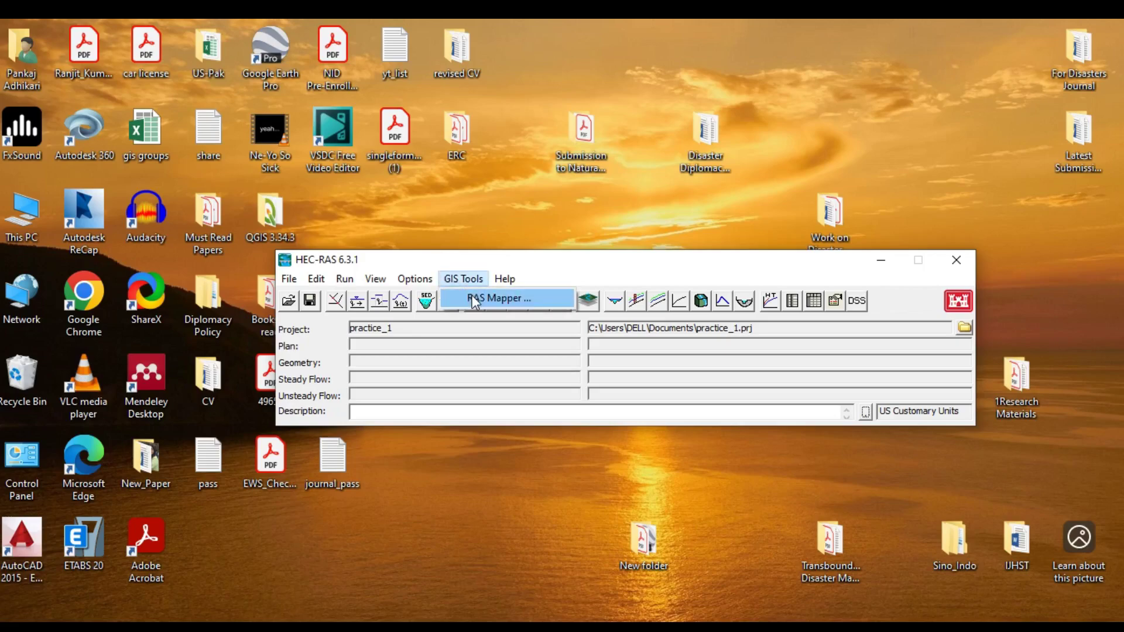
left_click(472, 295)
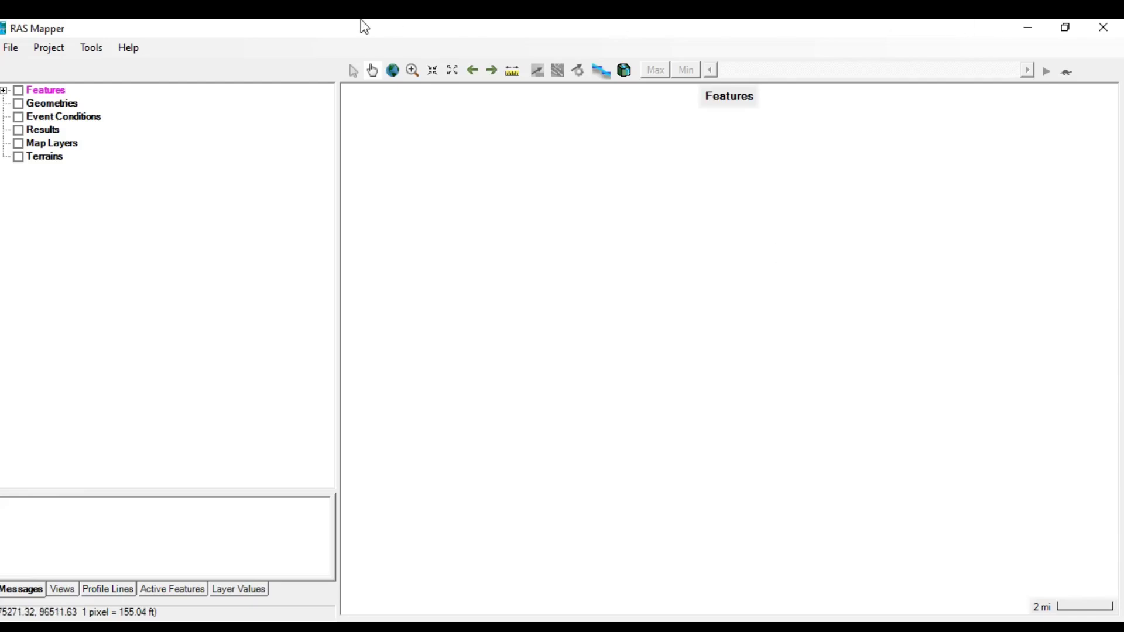
- Close RAS Mapper, glance at the Help menu, and dismiss a New Project save prompt
left_click(1103, 28)
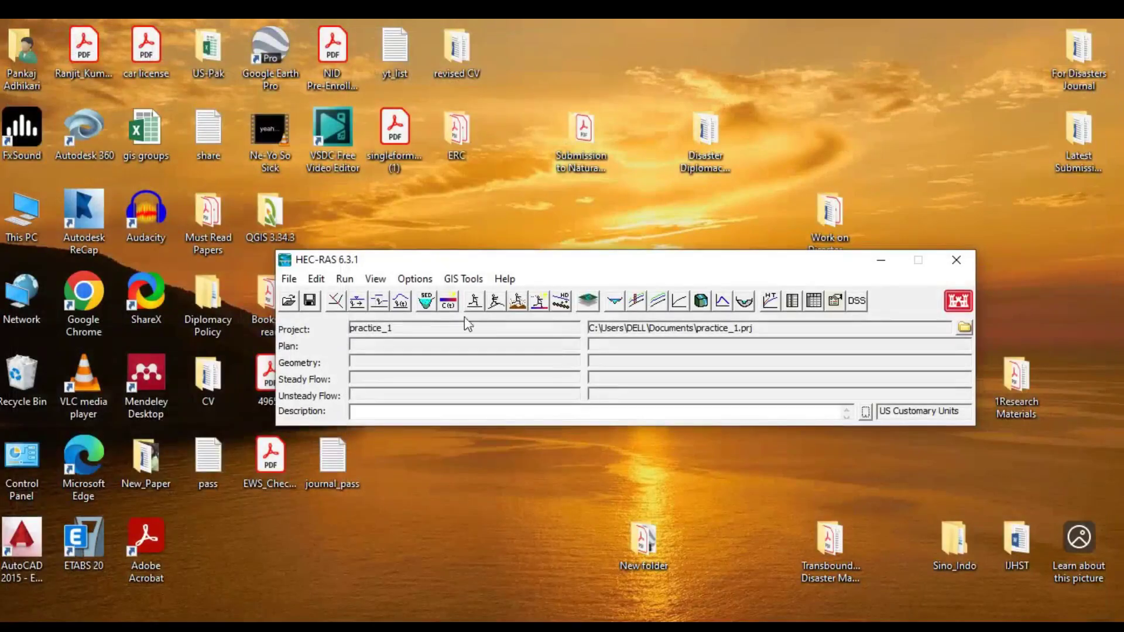
left_click(506, 279)
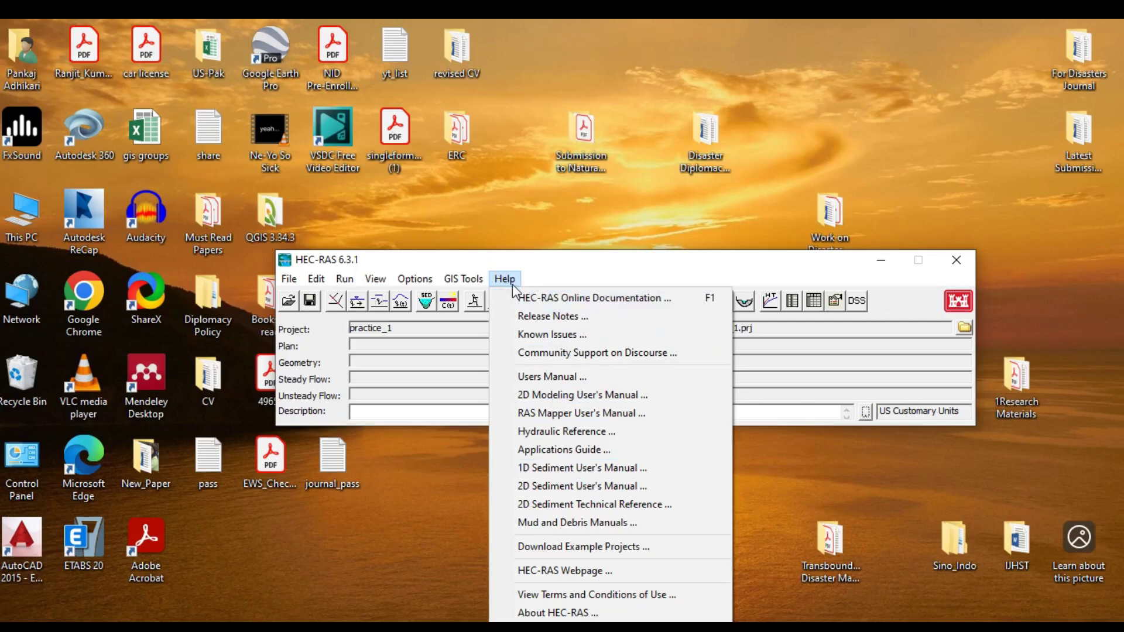
left_click(509, 281)
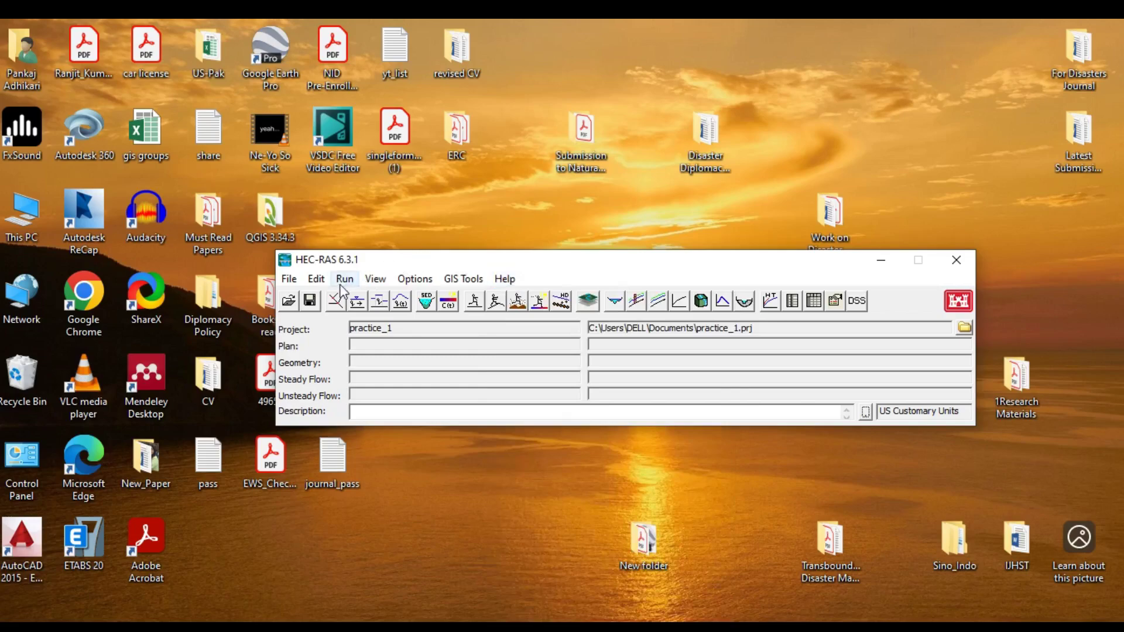
left_click(292, 305)
left_click(711, 301)
left_click(504, 279)
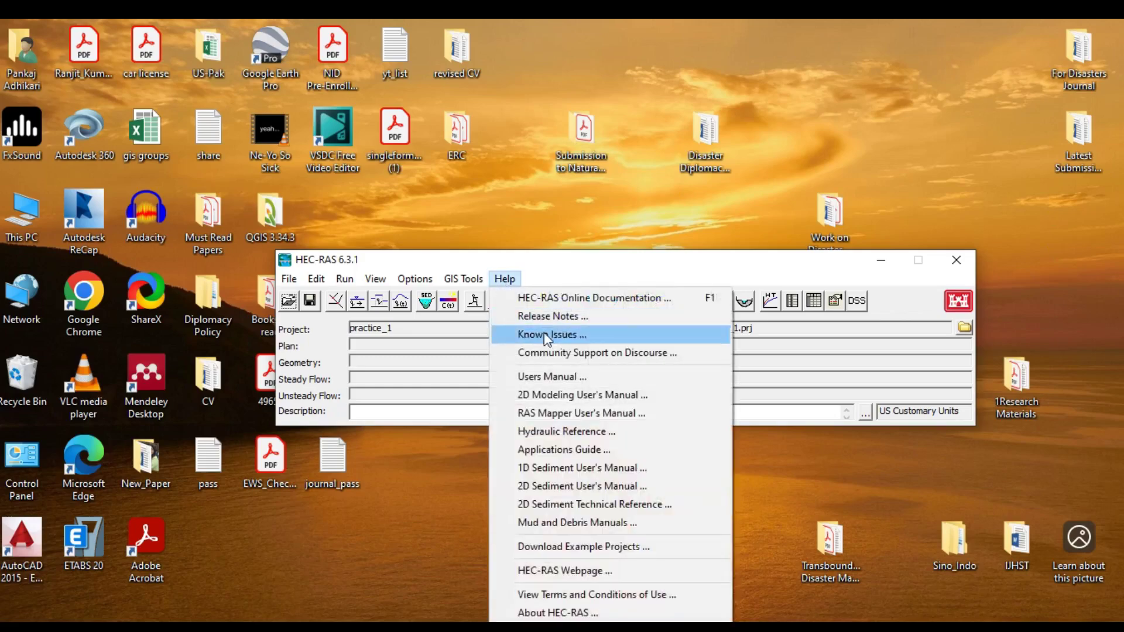
left_click(500, 267)
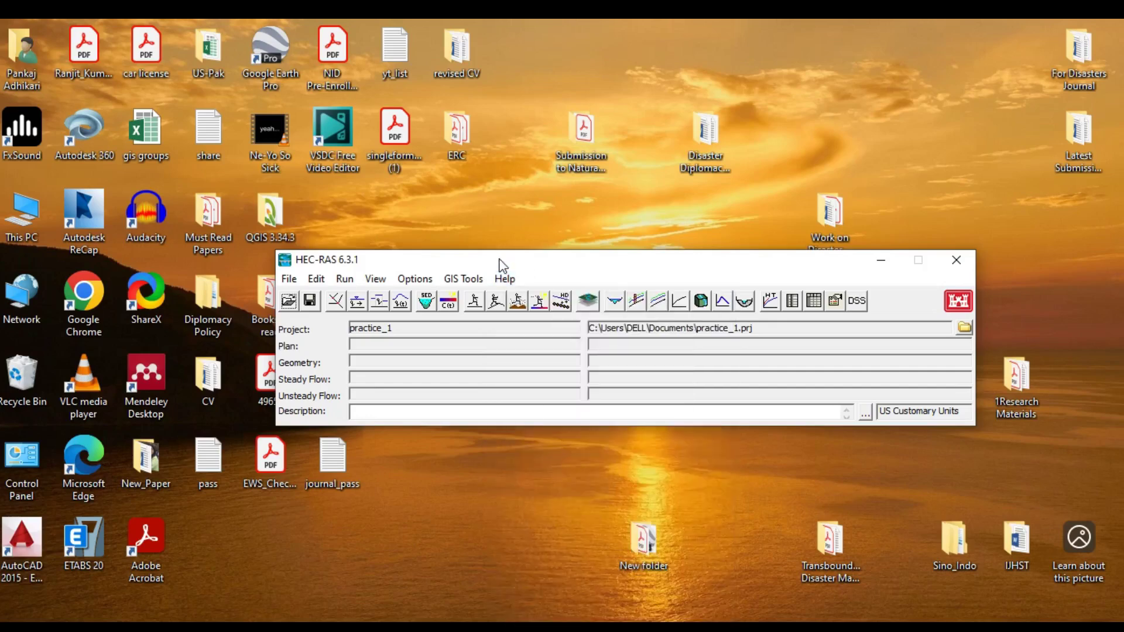